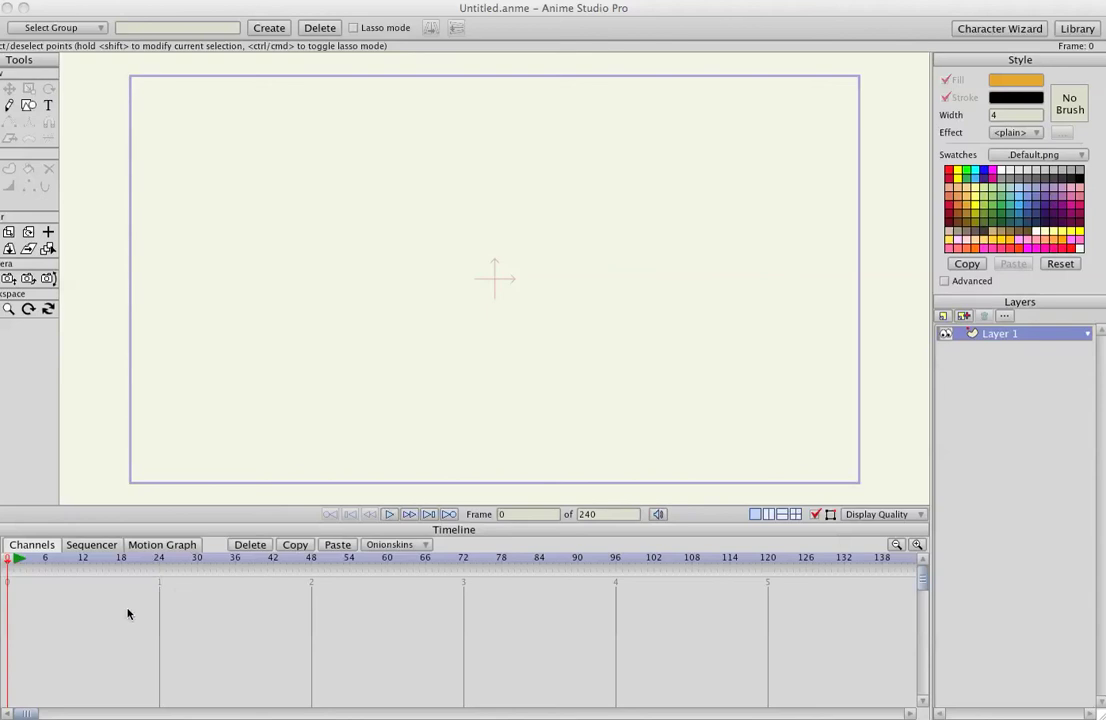
# Draw an orange-filled, black-outlined rectangle across the middle of the canvas with the rectangle shape tool.
pyautogui.click(30, 106)
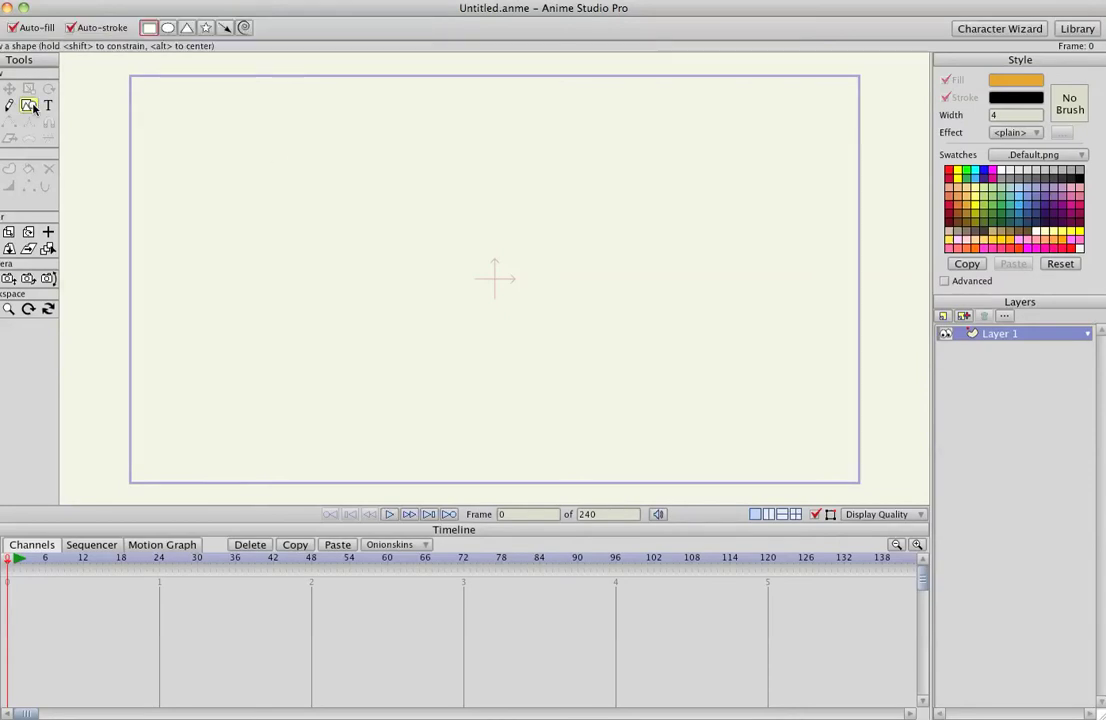
pyautogui.moveTo(312, 128); pyautogui.dragTo(750, 446)
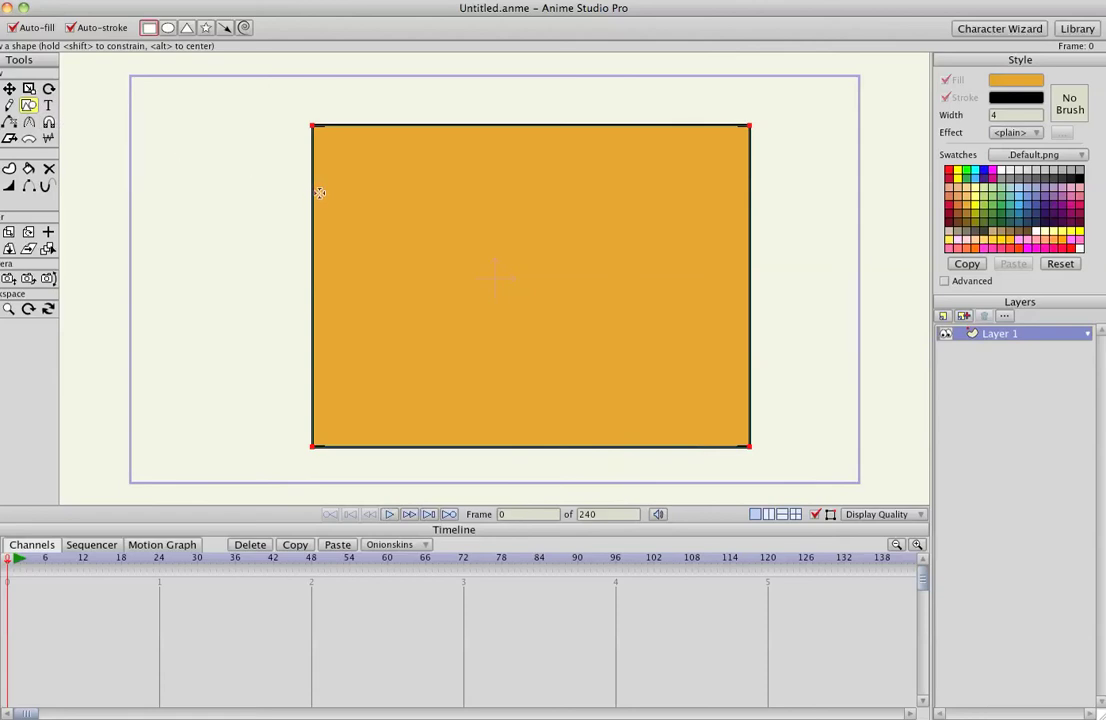
# Add four welded horizontal point lines across the rectangle from edge to edge.
pyautogui.press('a')
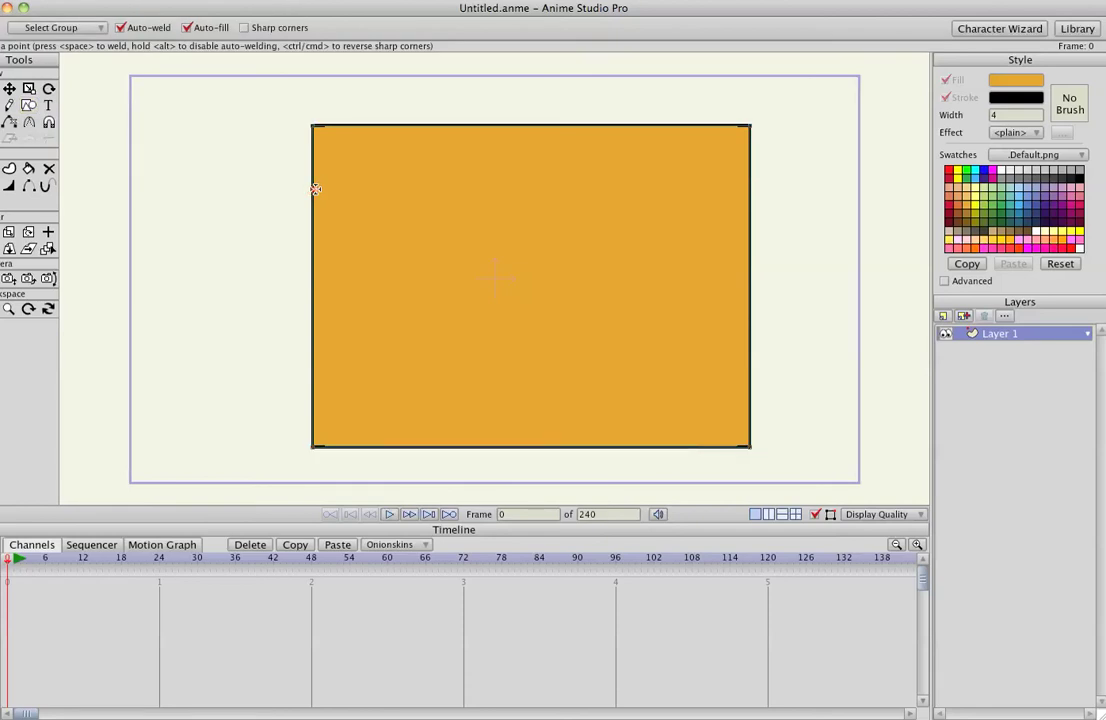
pyautogui.moveTo(316, 189); pyautogui.dragTo(750, 187)
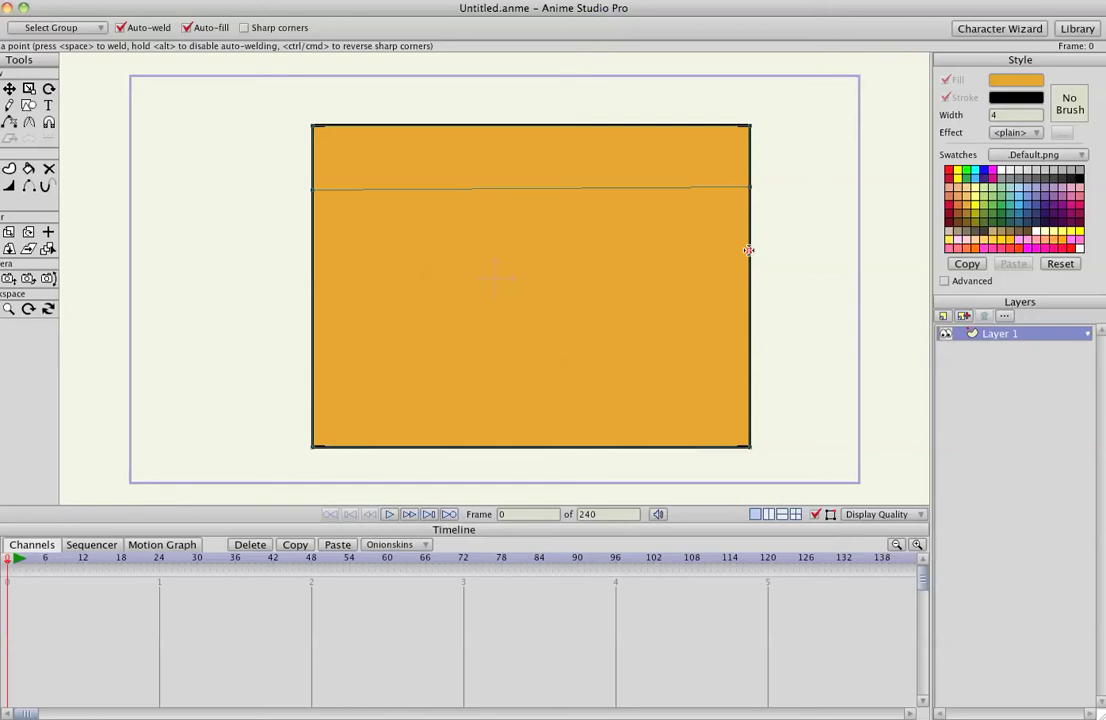
pyautogui.moveTo(748, 250); pyautogui.dragTo(312, 247)
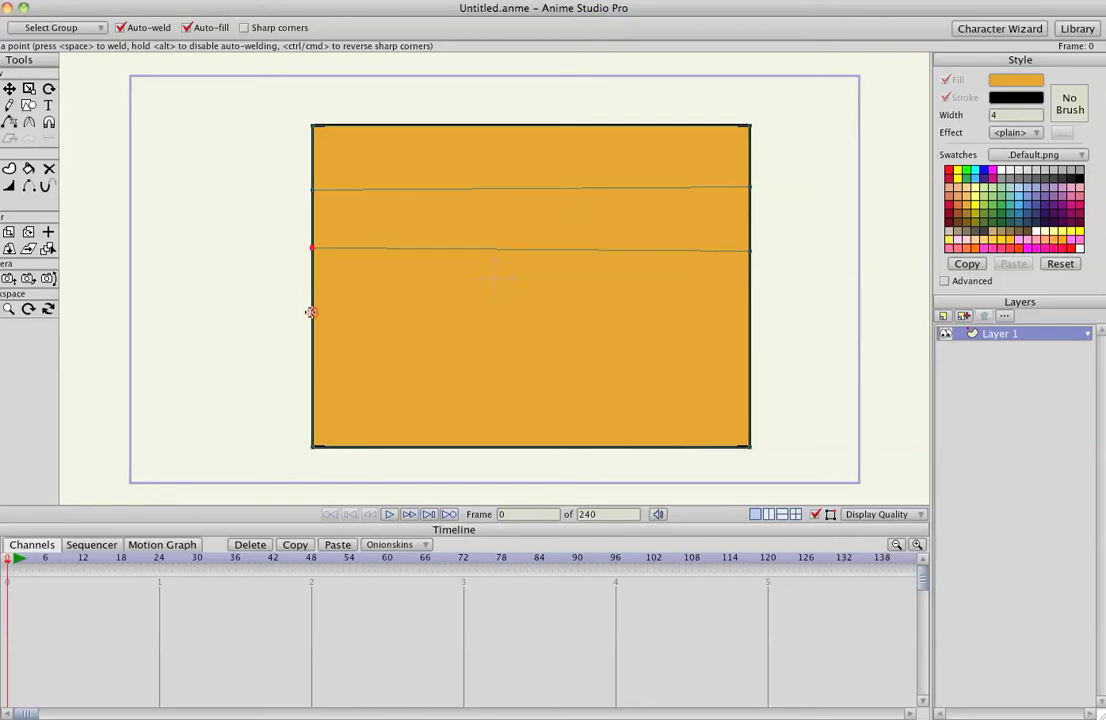
pyautogui.moveTo(312, 315); pyautogui.dragTo(750, 313)
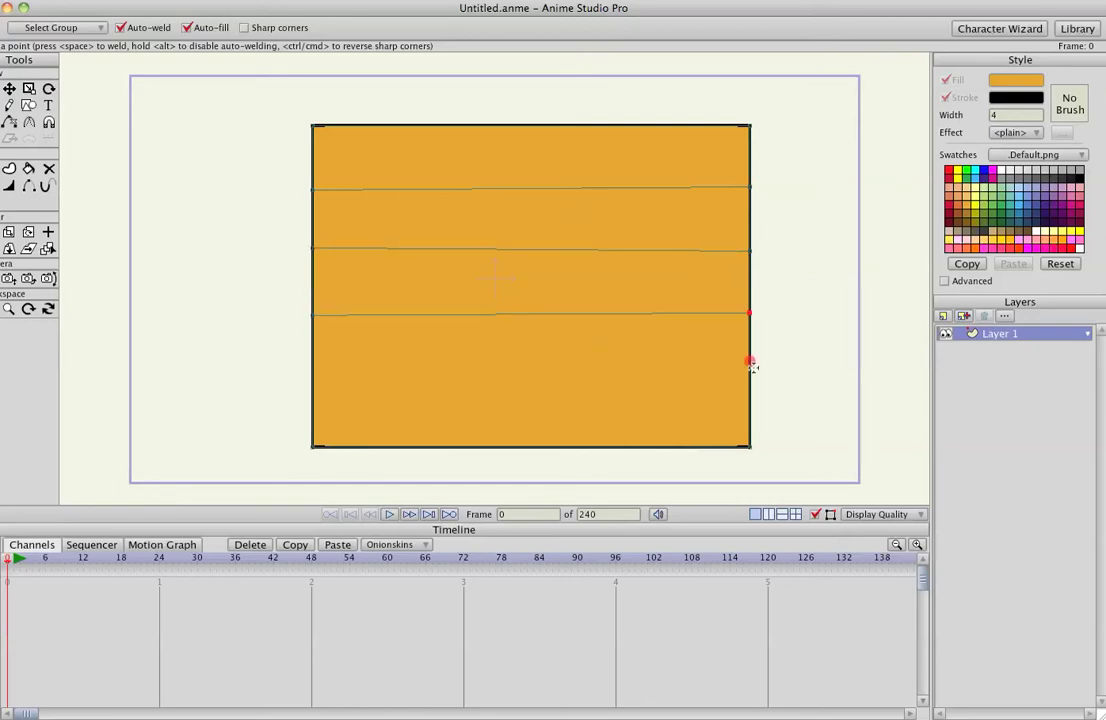
pyautogui.moveTo(751, 378); pyautogui.dragTo(312, 382)
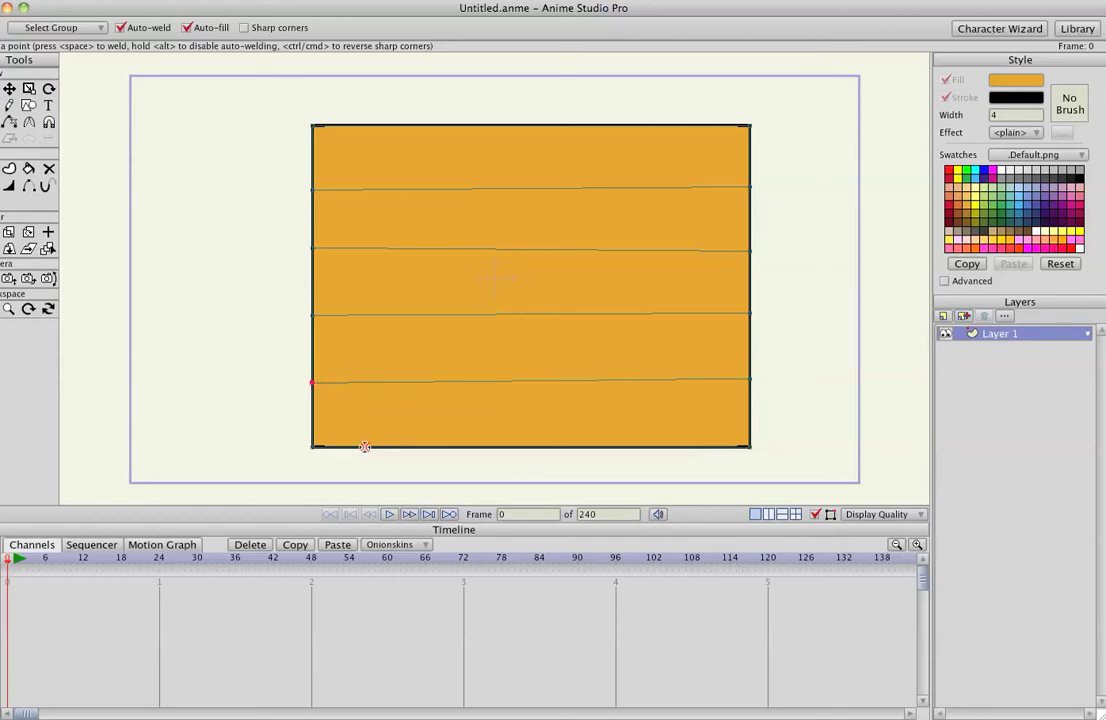
# Add vertical point lines between the top and bottom edges to complete the grid mesh.
pyautogui.moveTo(363, 447); pyautogui.dragTo(375, 125)
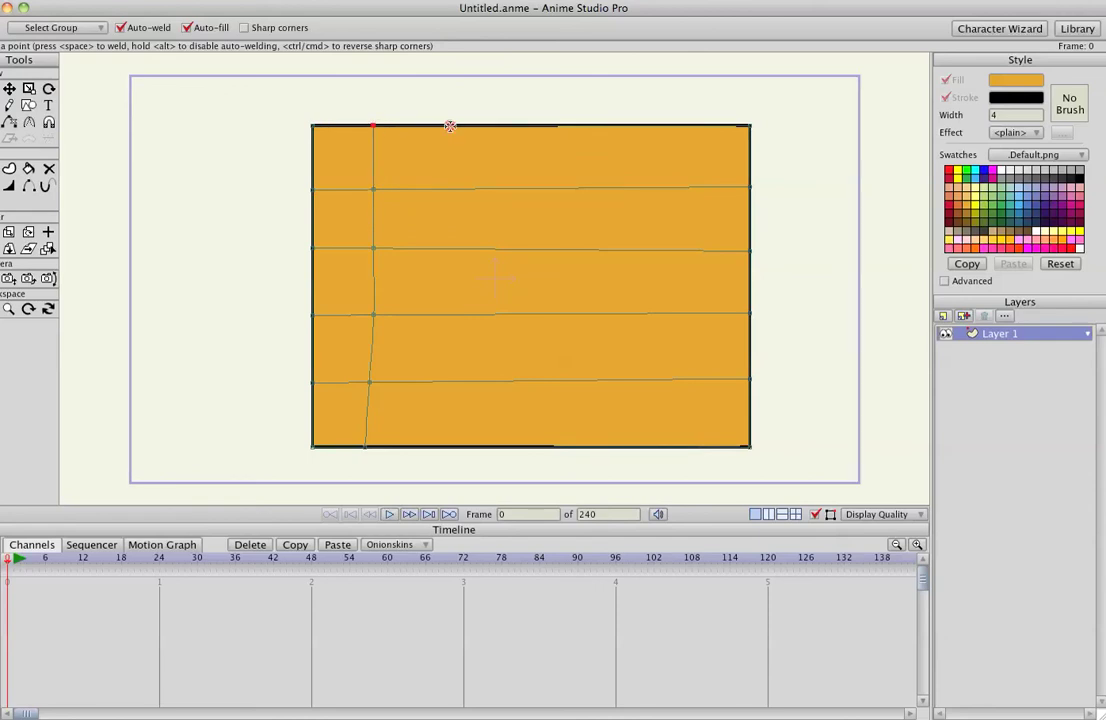
pyautogui.moveTo(450, 126); pyautogui.dragTo(437, 447)
pyautogui.moveTo(513, 449); pyautogui.dragTo(584, 446)
pyautogui.moveTo(671, 446); pyautogui.dragTo(675, 127)
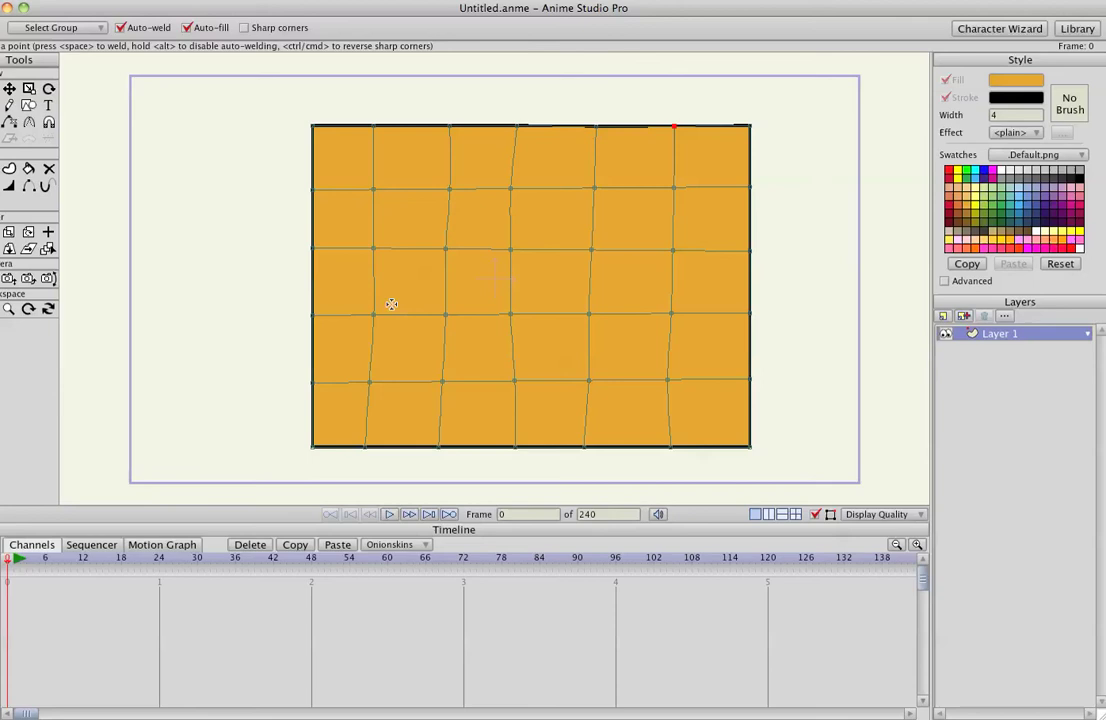
# Draw a yellow circle face in the rectangle's middle with black oval eyes inside it.
pyautogui.click(29, 108)
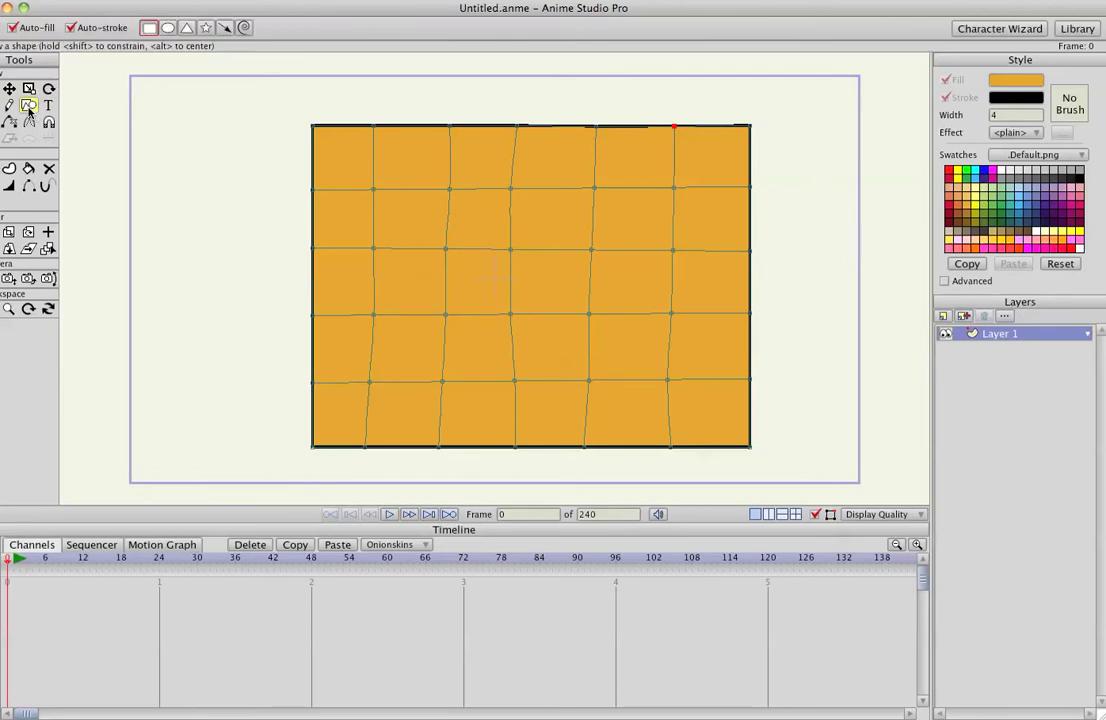
pyautogui.click(167, 29)
pyautogui.click(960, 172)
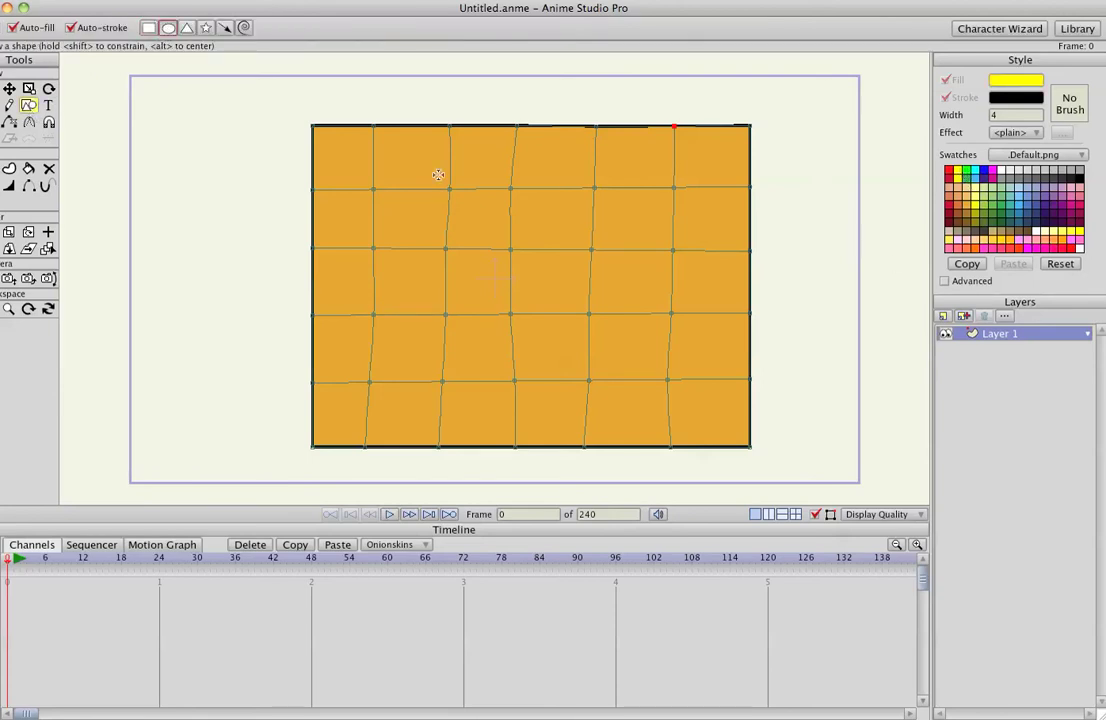
pyautogui.moveTo(428, 168); pyautogui.dragTo(649, 391)
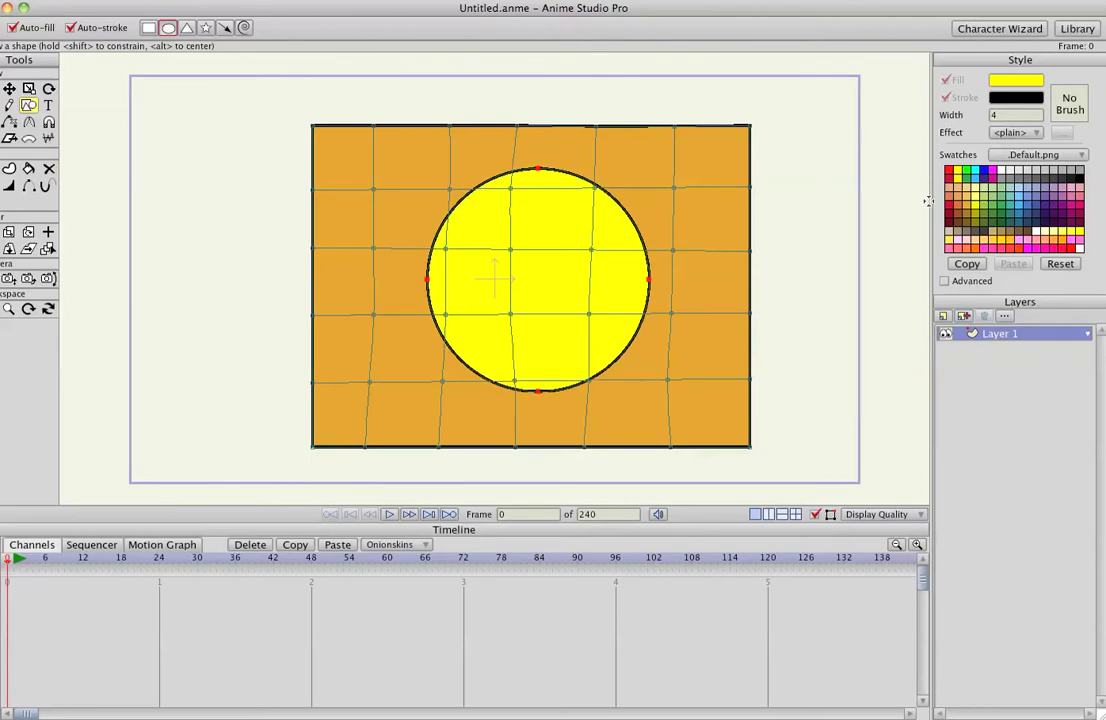
pyautogui.click(1079, 182)
pyautogui.moveTo(505, 235)
pyautogui.mouseDown()
pyautogui.moveTo(528, 259)
pyautogui.moveTo(577, 260)
pyautogui.mouseUp()
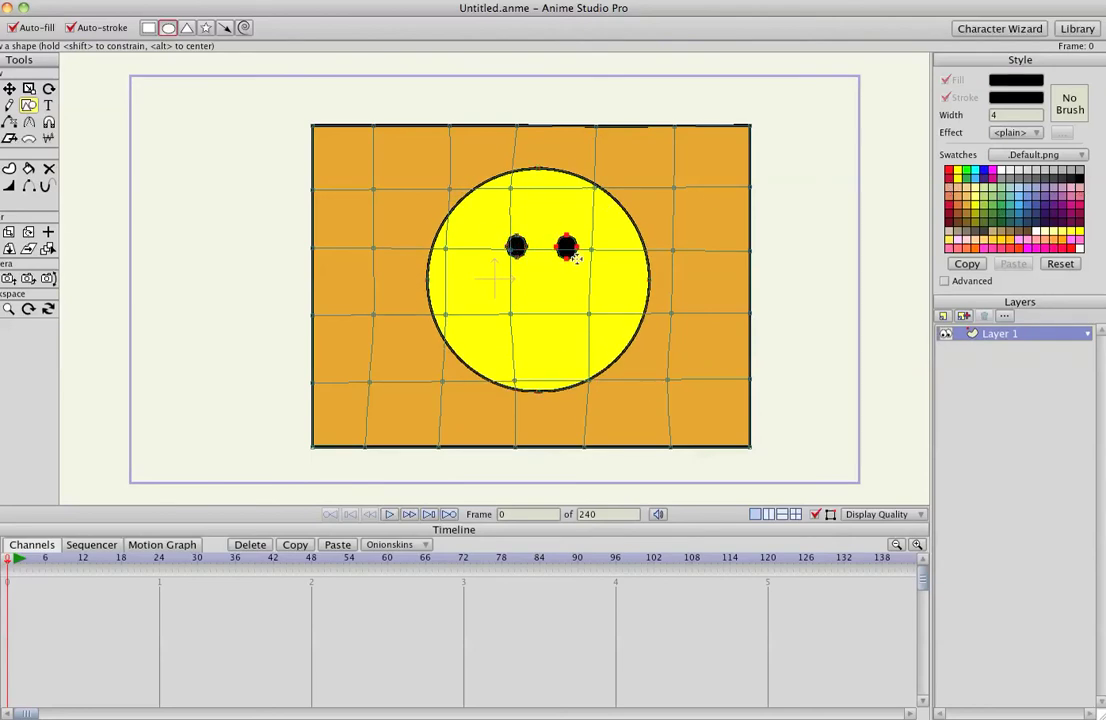
# Draw a curved smile line below the eyes and turn it into a stroked shape.
pyautogui.press('a')
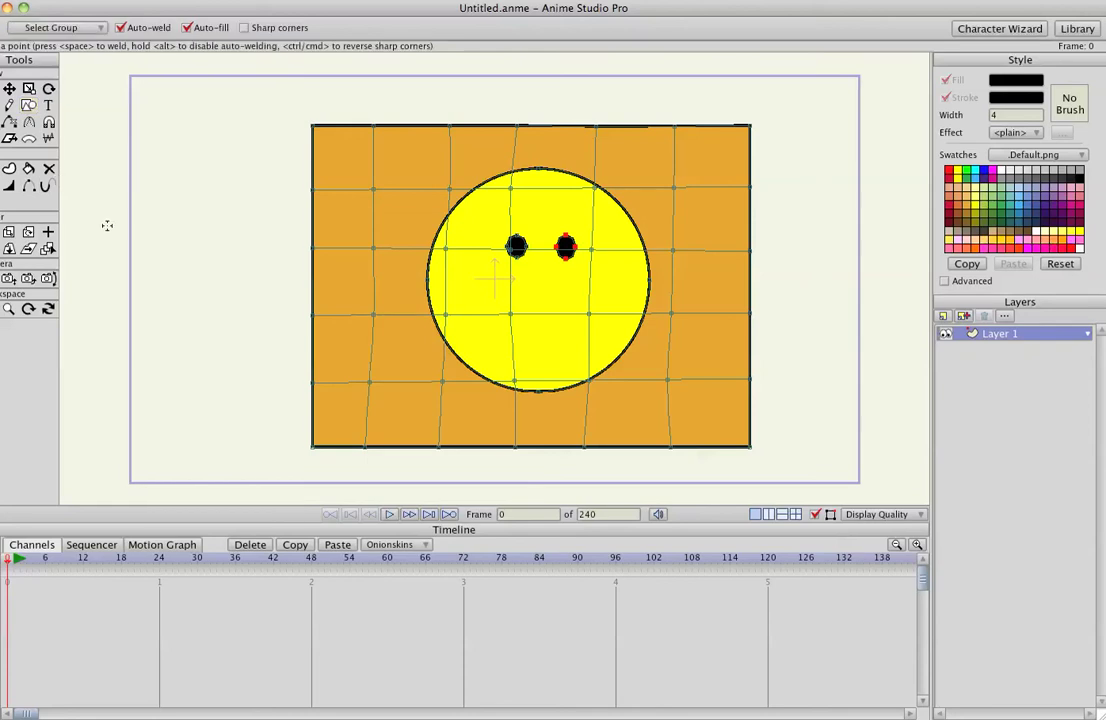
pyautogui.moveTo(465, 288)
pyautogui.mouseDown()
pyautogui.moveTo(506, 331)
pyautogui.moveTo(566, 340)
pyautogui.moveTo(615, 294)
pyautogui.mouseUp()
pyautogui.press('u')
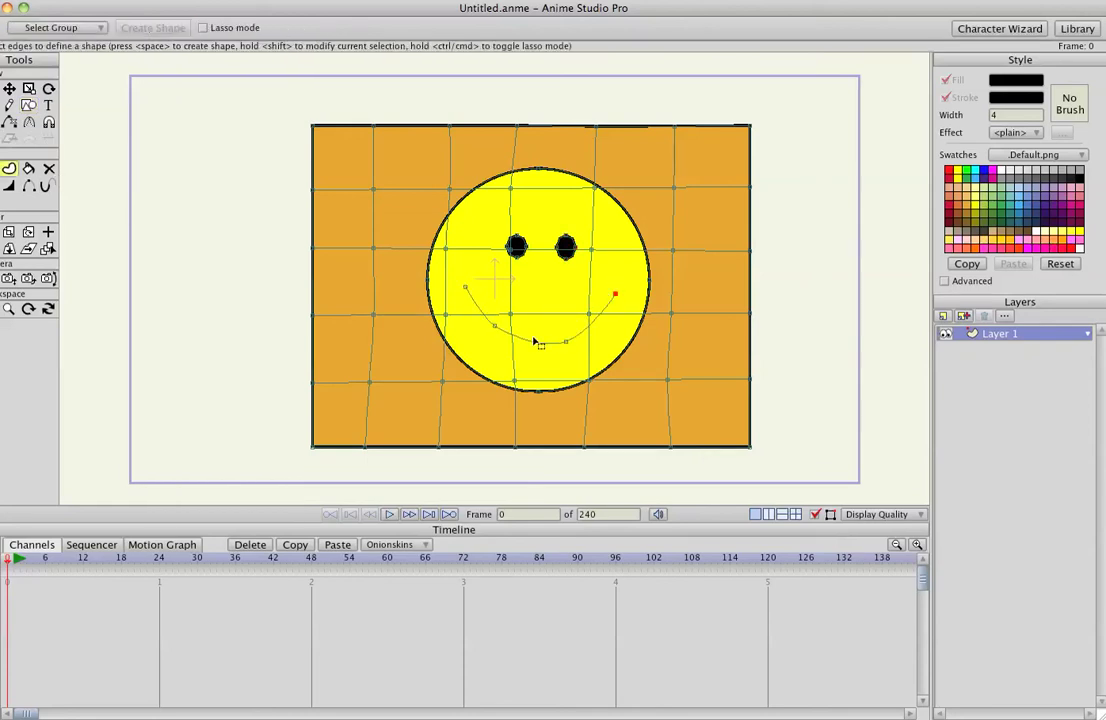
pyautogui.click(536, 342)
pyautogui.press('space')
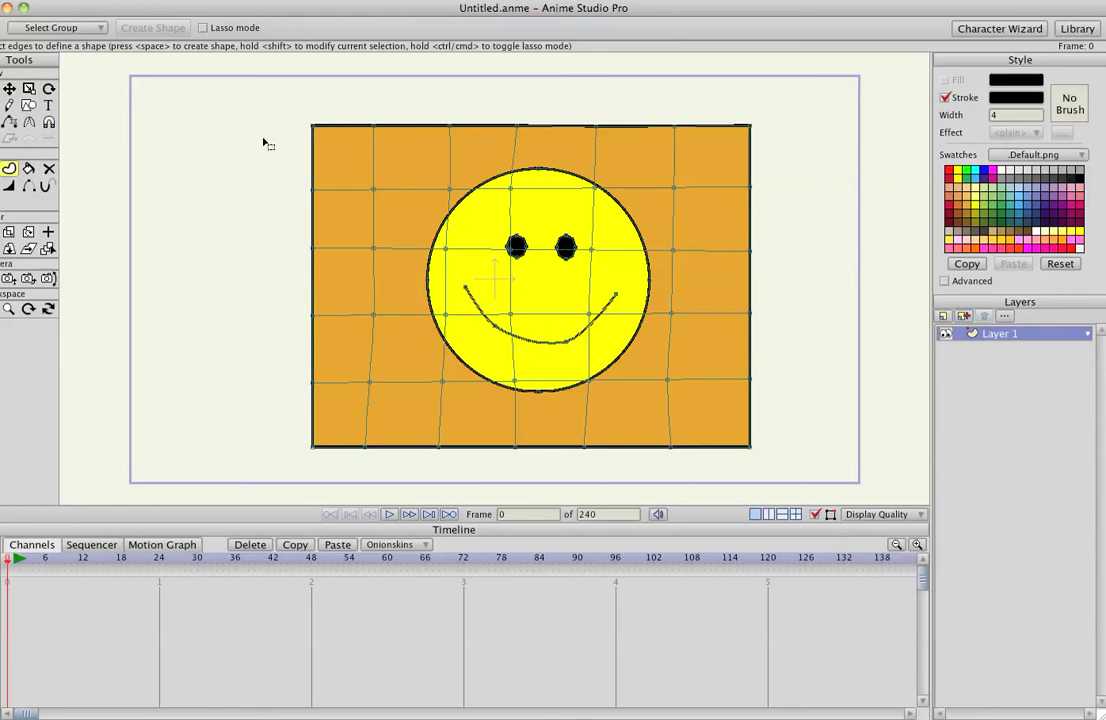
# Create bone layer Layer 2 and nest Layer 1 inside it.
pyautogui.click(943, 317)
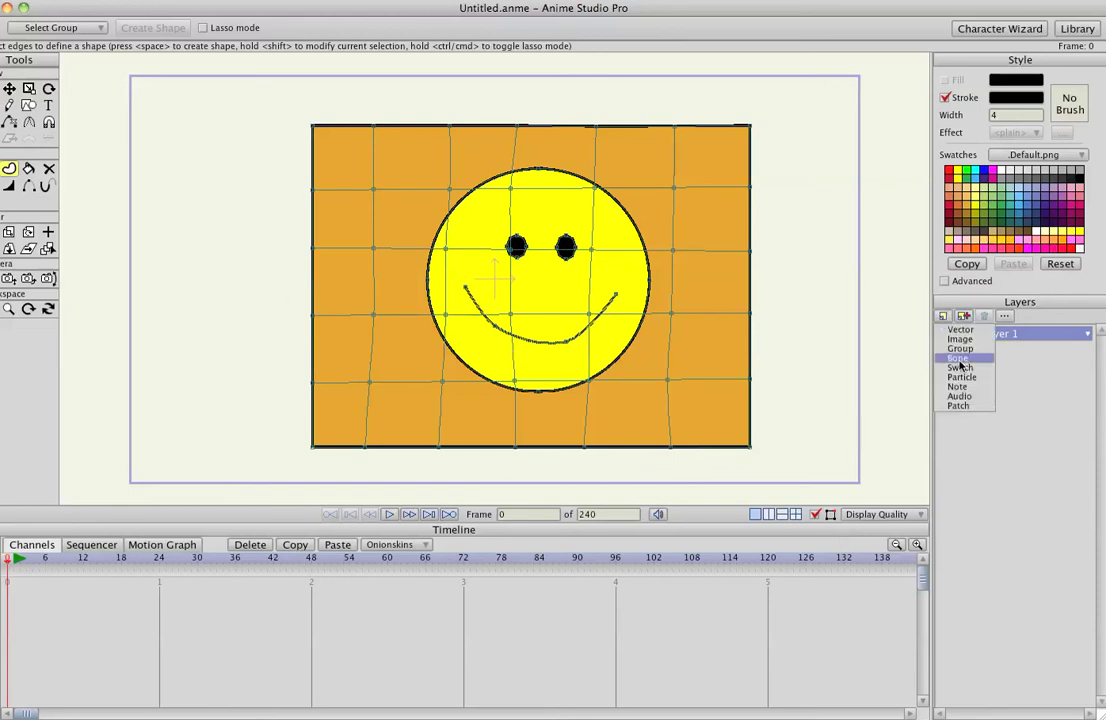
pyautogui.click(990, 359)
pyautogui.moveTo(1010, 348); pyautogui.dragTo(1010, 334)
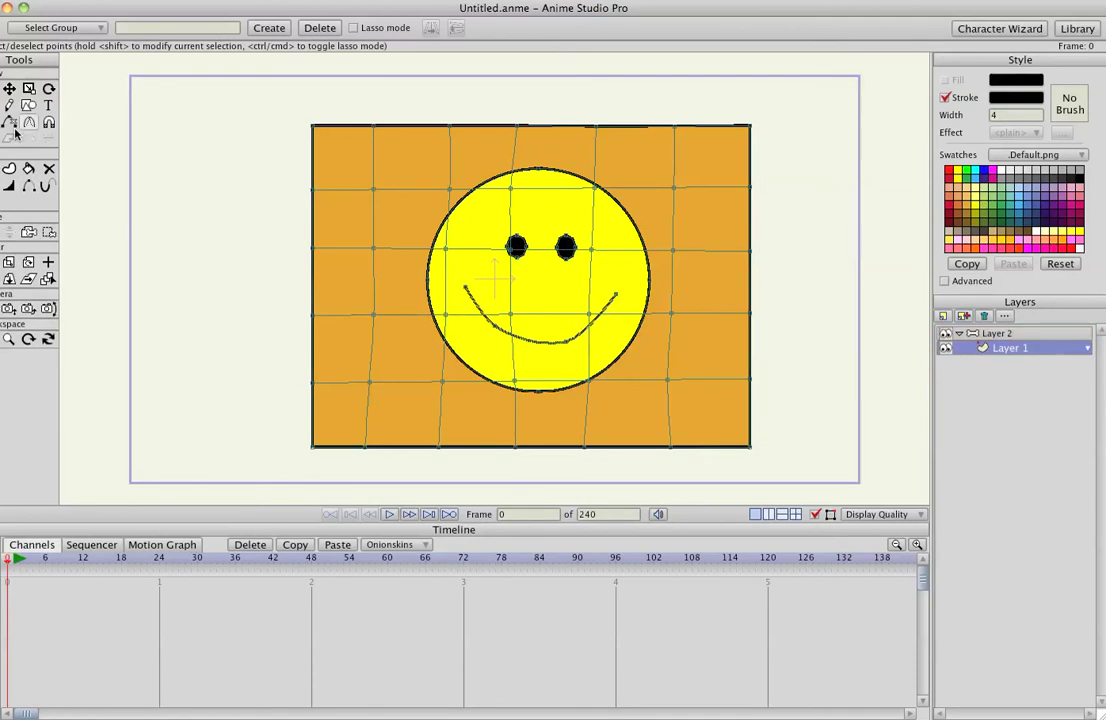
# In Layer 2, hang a bone down the left edge and a two-bone chain beside it.
pyautogui.click(1020, 335)
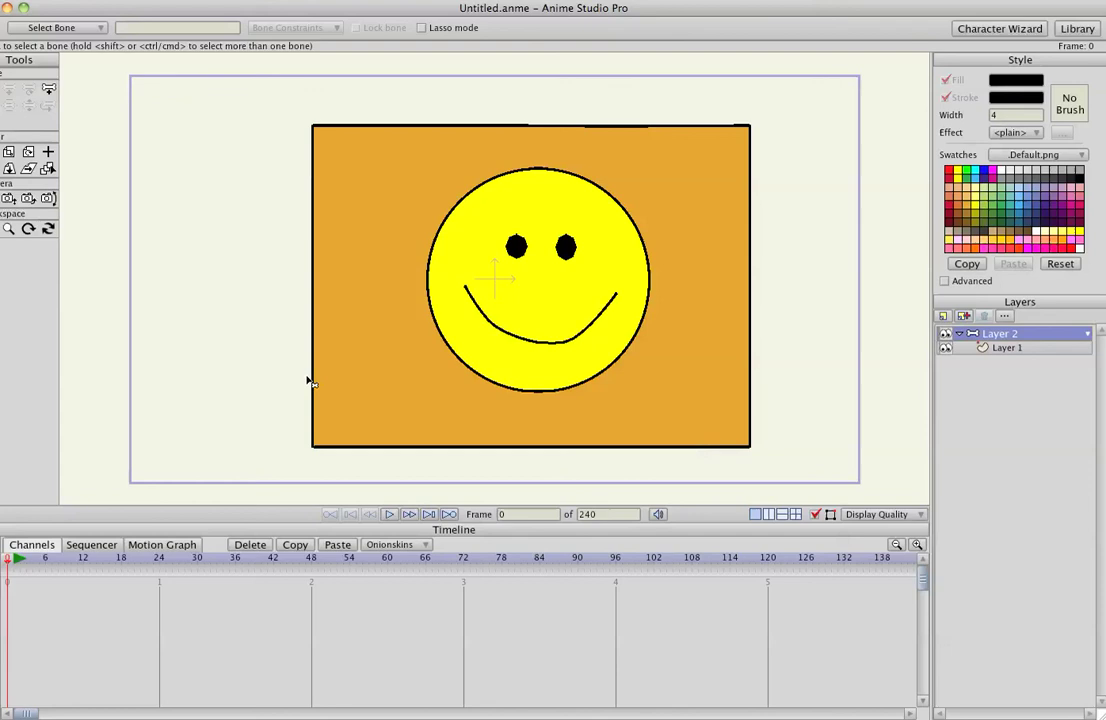
pyautogui.press('a')
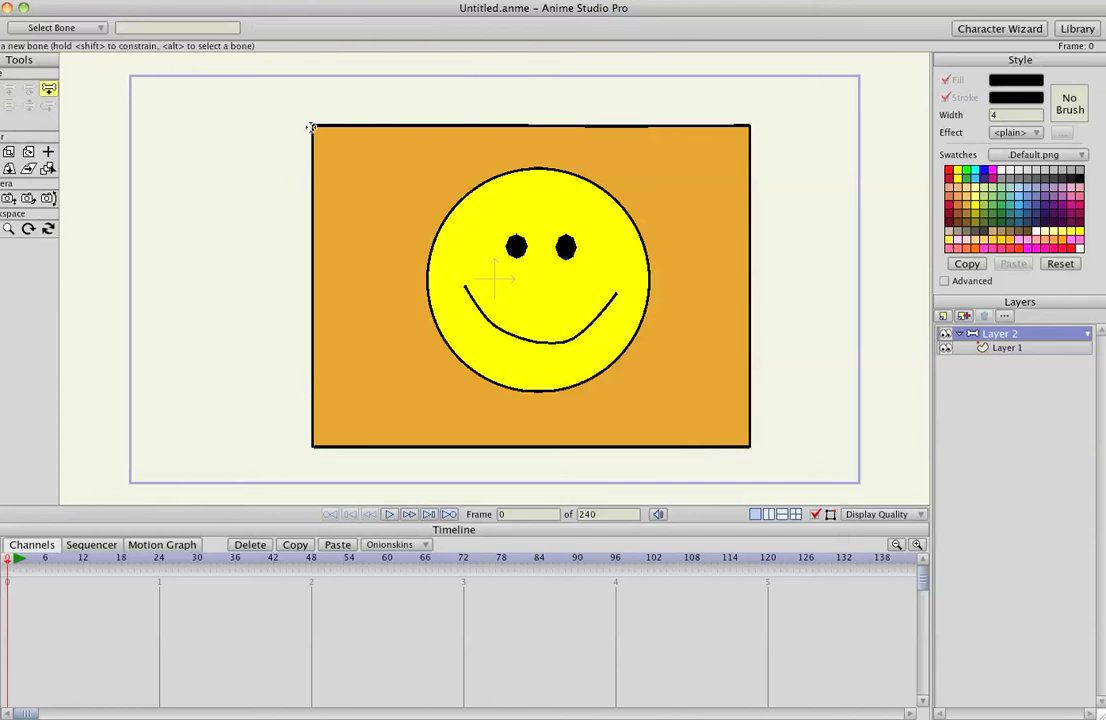
pyautogui.moveTo(312, 128); pyautogui.dragTo(313, 393)
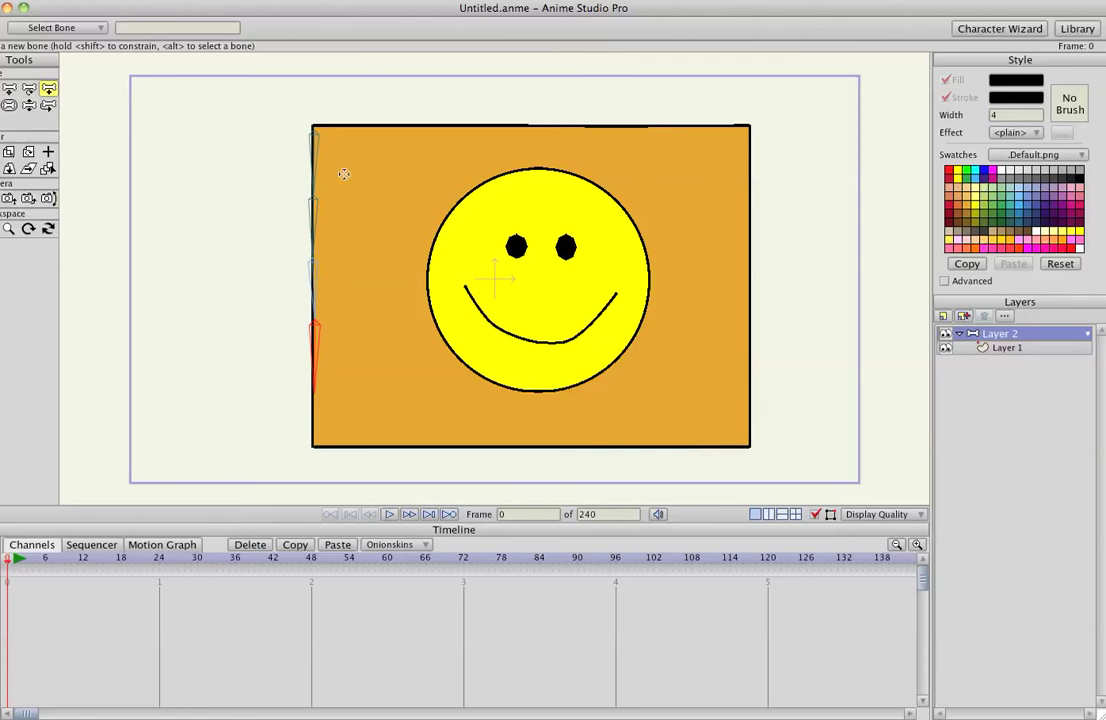
pyautogui.press('z')
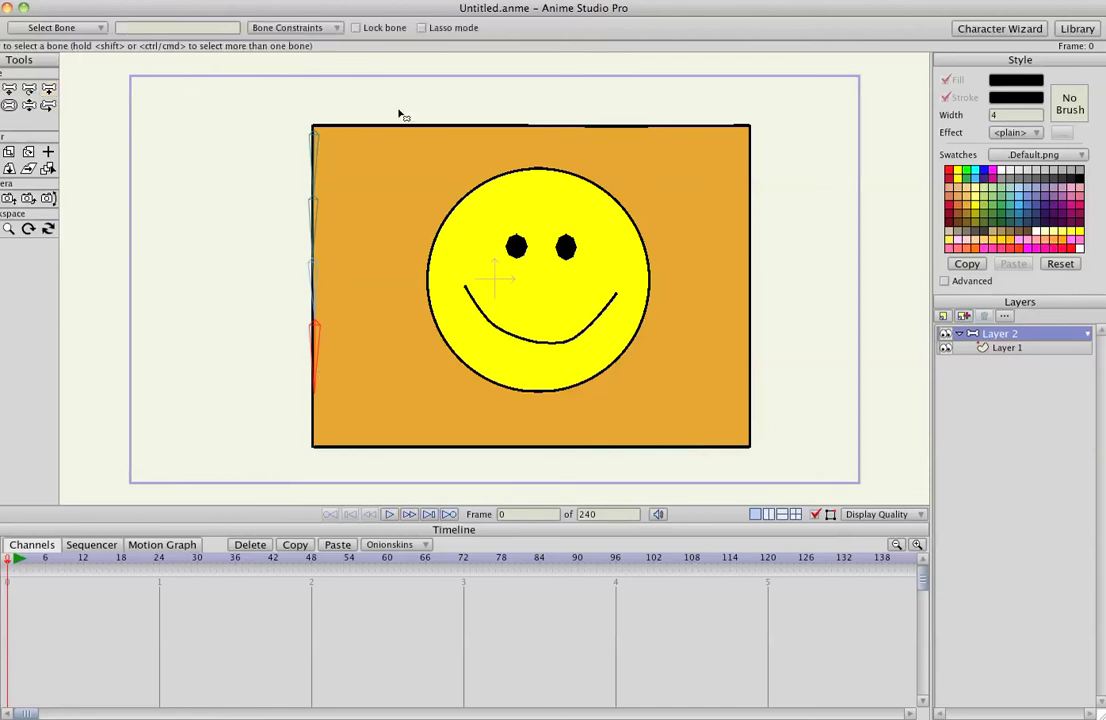
pyautogui.click(396, 111)
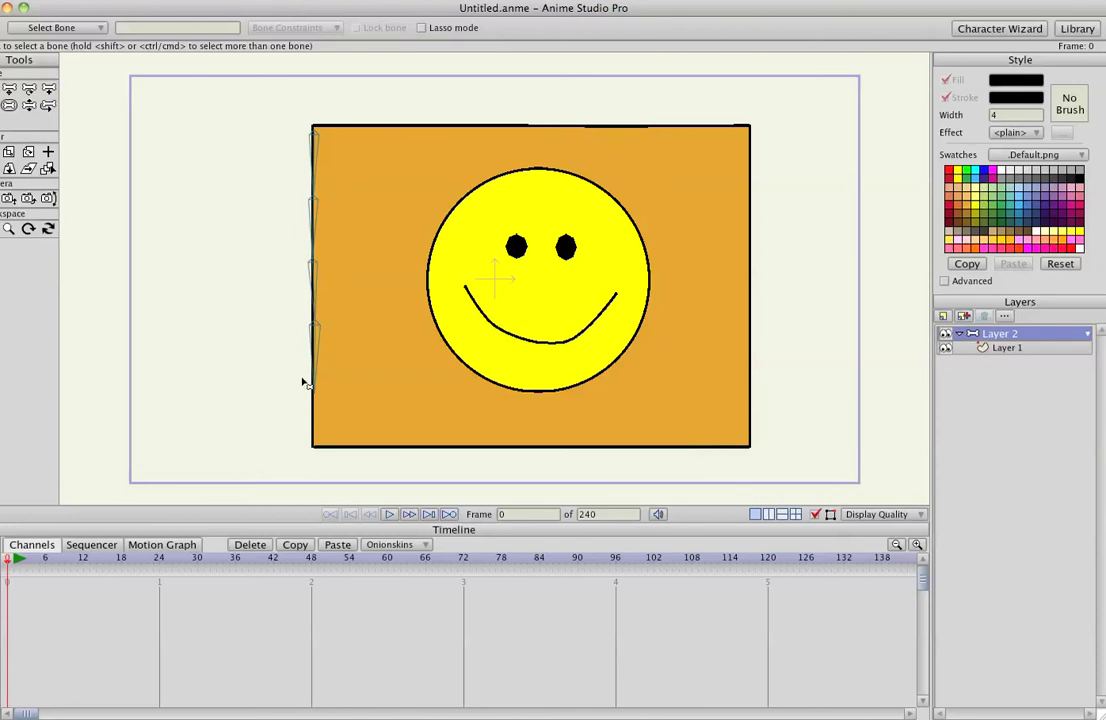
pyautogui.press('a')
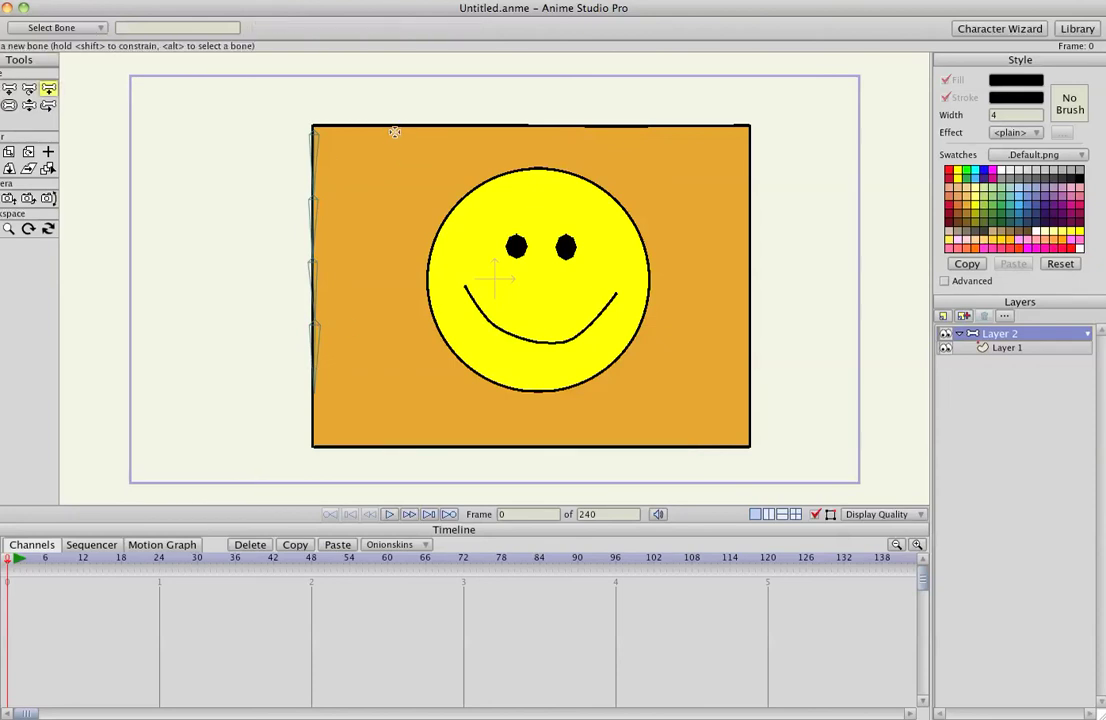
pyautogui.moveTo(396, 129); pyautogui.dragTo(395, 188)
pyautogui.moveTo(391, 240); pyautogui.dragTo(390, 387)
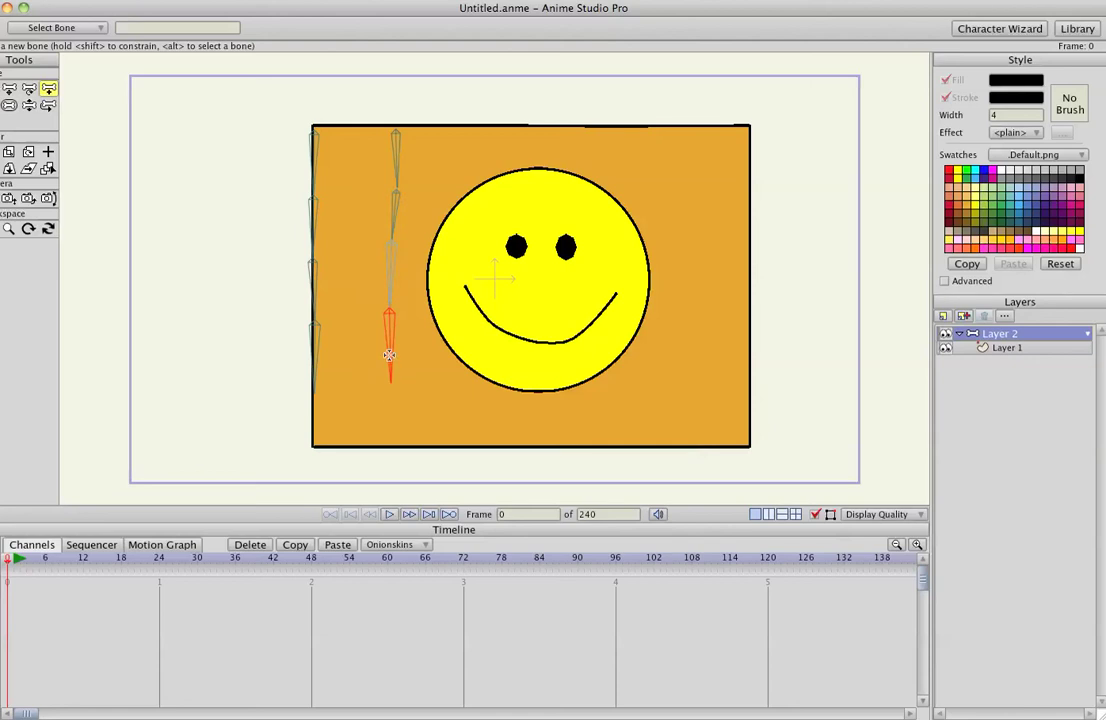
# Hang a third chain of three linked bones down from the rectangle's top edge.
pyautogui.press('z')
pyautogui.click(477, 104)
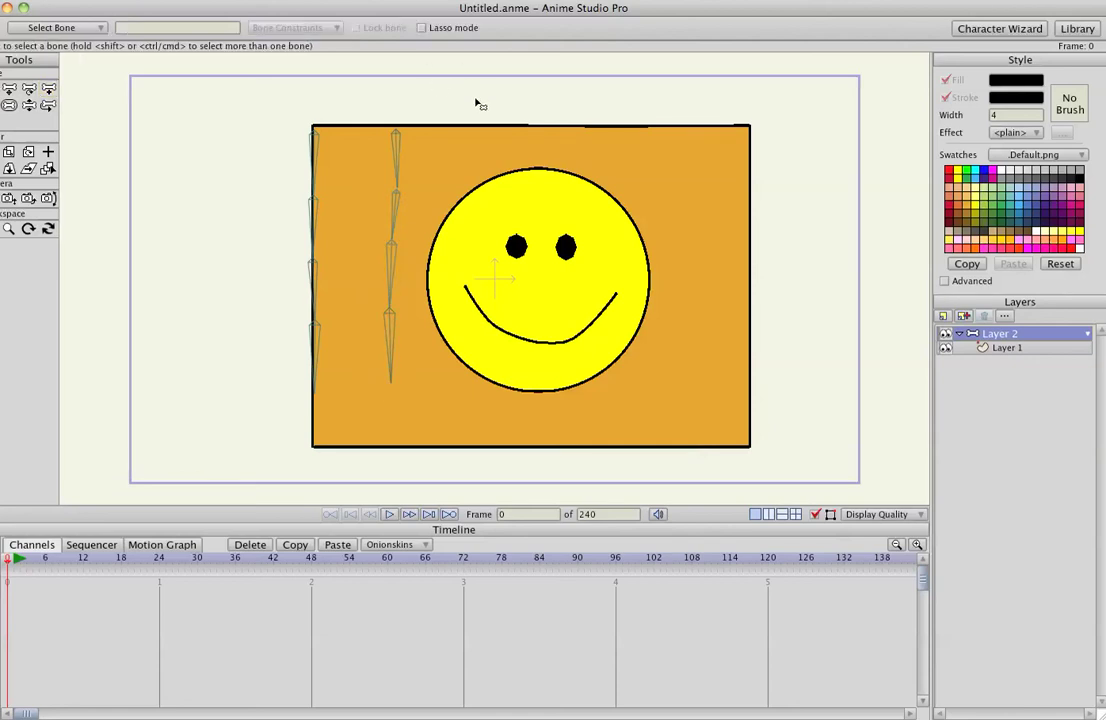
pyautogui.press('a')
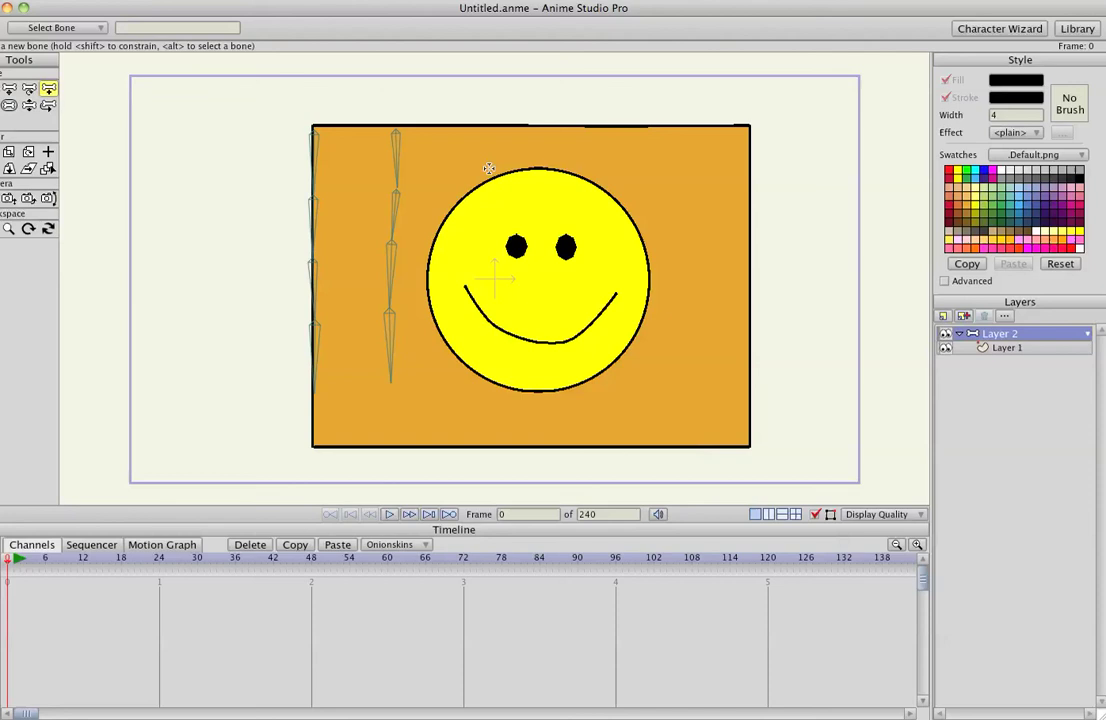
pyautogui.moveTo(471, 132); pyautogui.dragTo(466, 253)
pyautogui.moveTo(466, 253); pyautogui.dragTo(466, 317)
pyautogui.moveTo(466, 317); pyautogui.dragTo(463, 385)
# Hang the fourth, fifth and sixth bone chains down through the face and right side.
pyautogui.press('b')
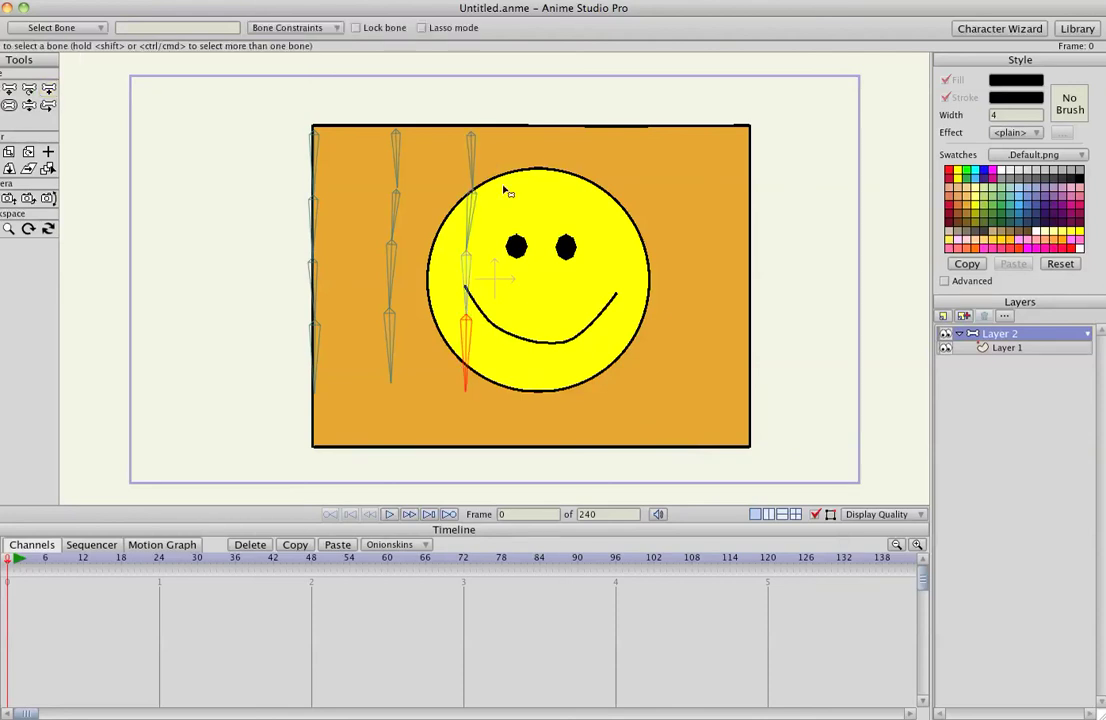
pyautogui.click(565, 176)
pyautogui.press('a')
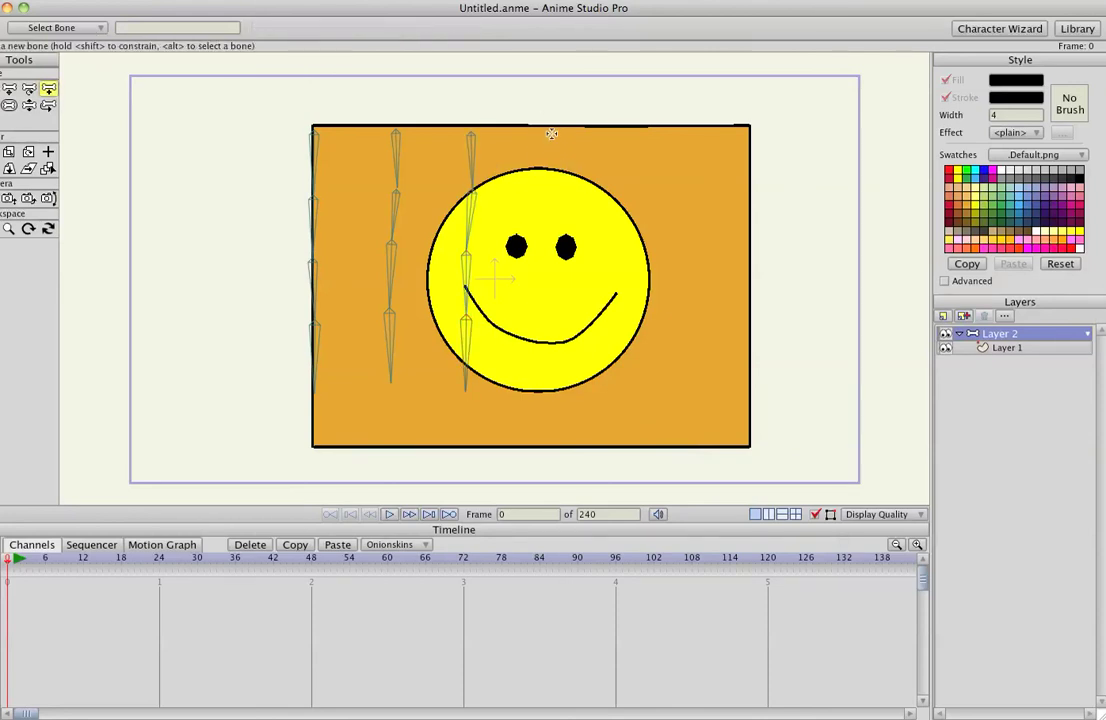
pyautogui.moveTo(538, 130); pyautogui.dragTo(529, 398)
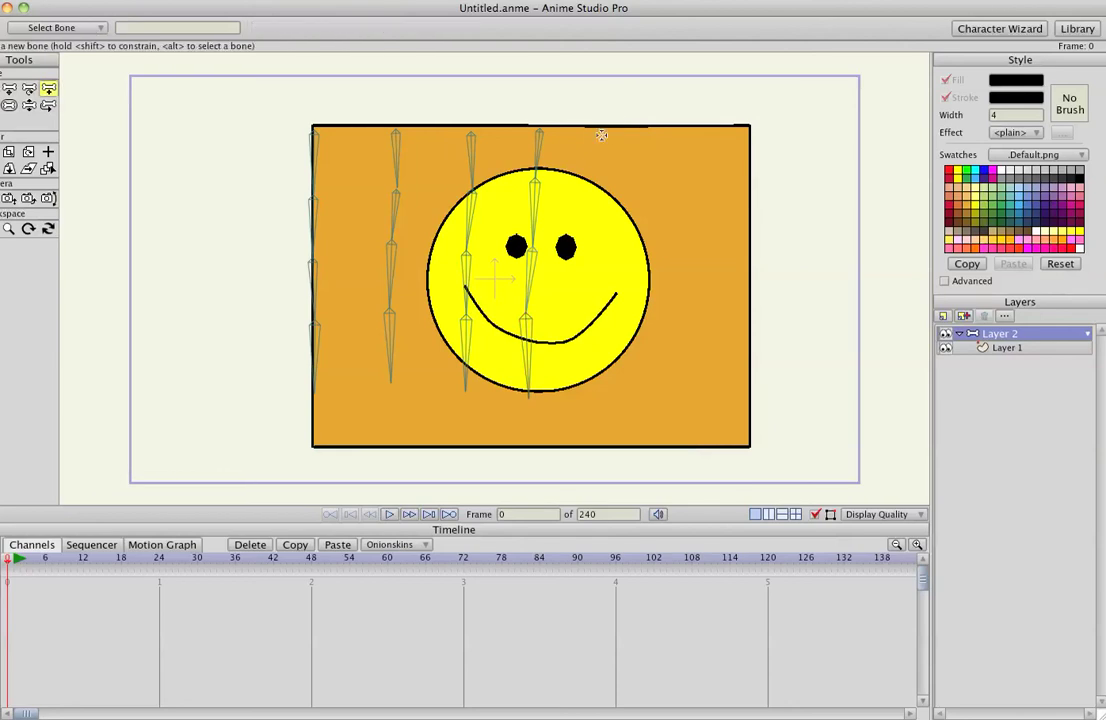
pyautogui.moveTo(603, 130); pyautogui.dragTo(603, 378)
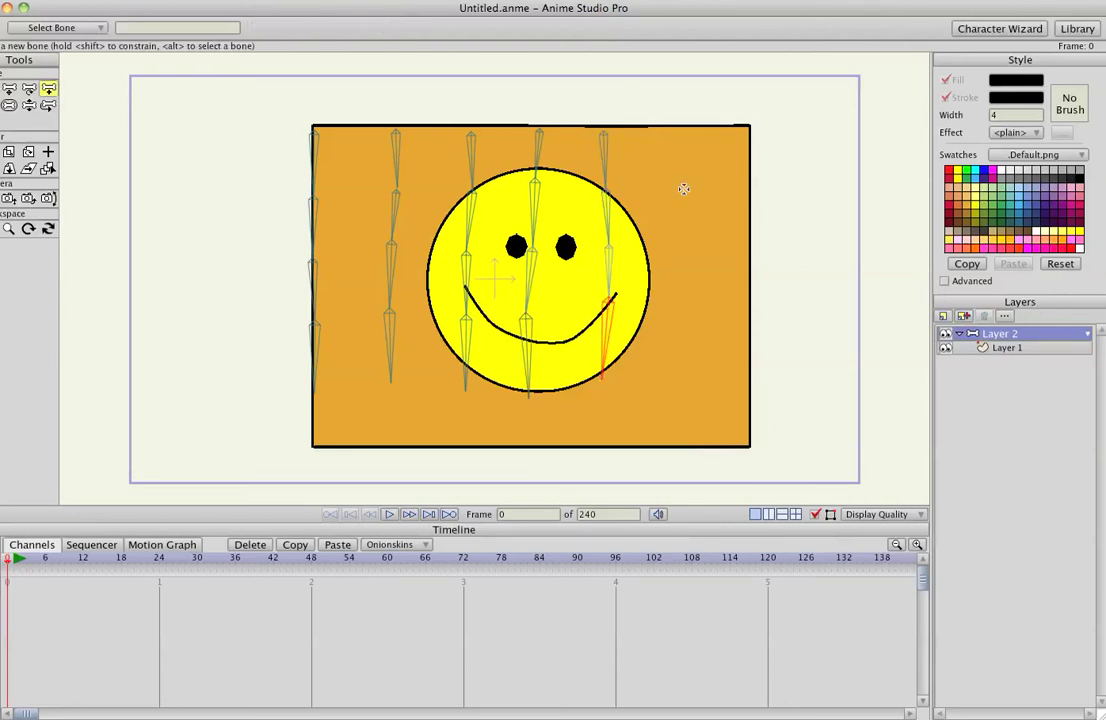
pyautogui.keyDown('alt'); pyautogui.click(691, 96); pyautogui.keyUp('alt')
pyautogui.moveTo(686, 130); pyautogui.dragTo(676, 378)
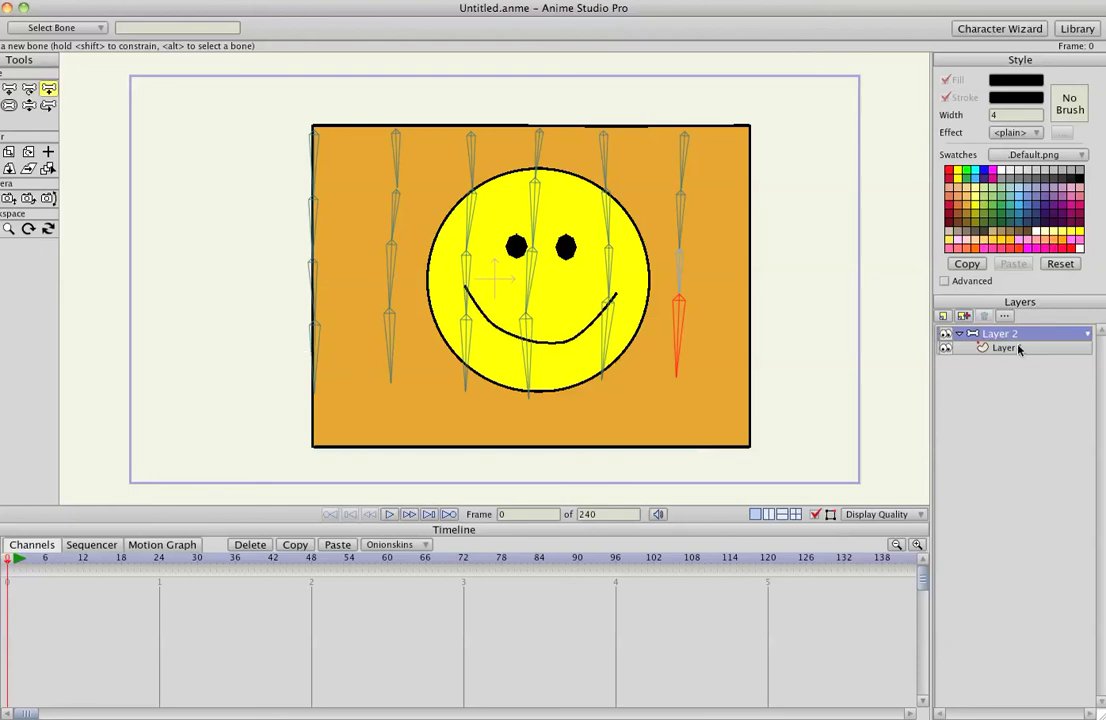
# Select all bones, then deselect the top bone of the left-edge, third and fourth chains.
pyautogui.press('b')
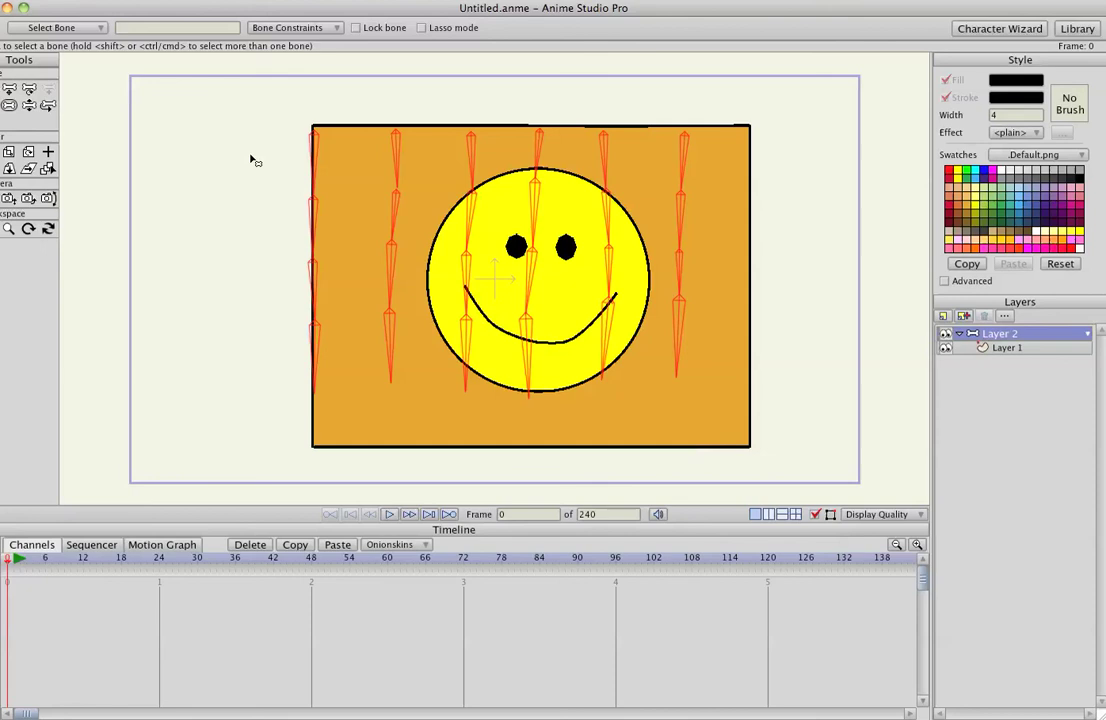
pyautogui.click(315, 152)
pyautogui.keyDown('shift'); pyautogui.click(471, 150); pyautogui.keyUp('shift')
pyautogui.keyDown('shift'); pyautogui.click(538, 152); pyautogui.keyUp('shift')
# Enable bone dynamics in Bone Constraints for the selected bones, with spring force set to 1.
pyautogui.click(292, 33)
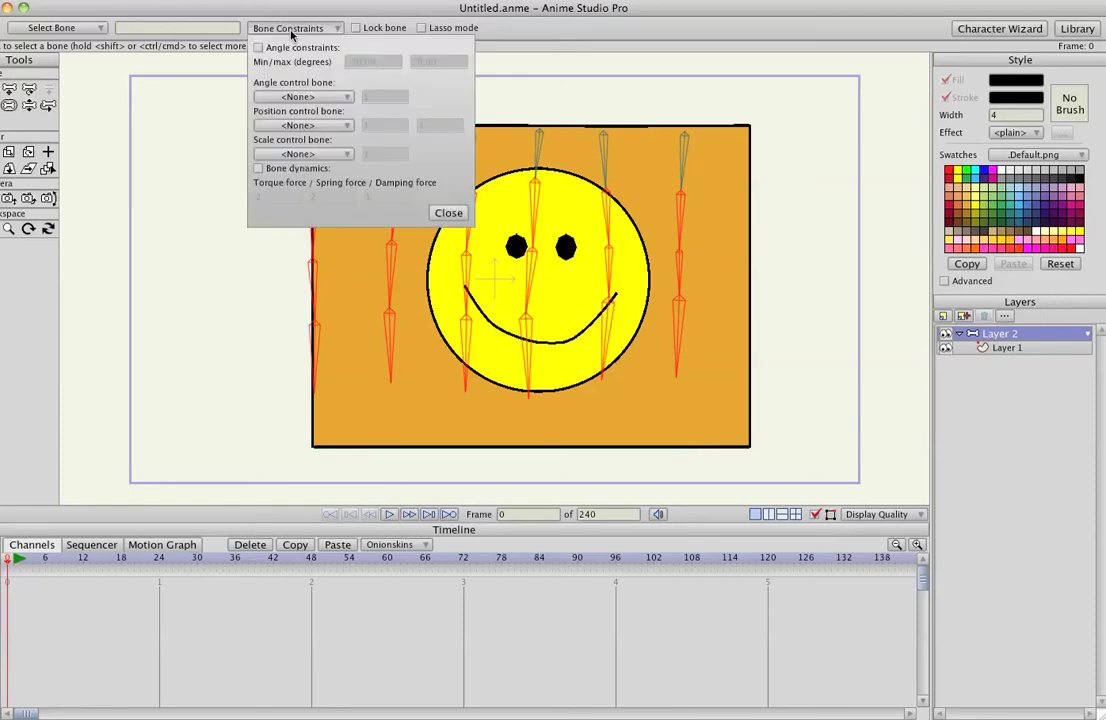
pyautogui.click(259, 169)
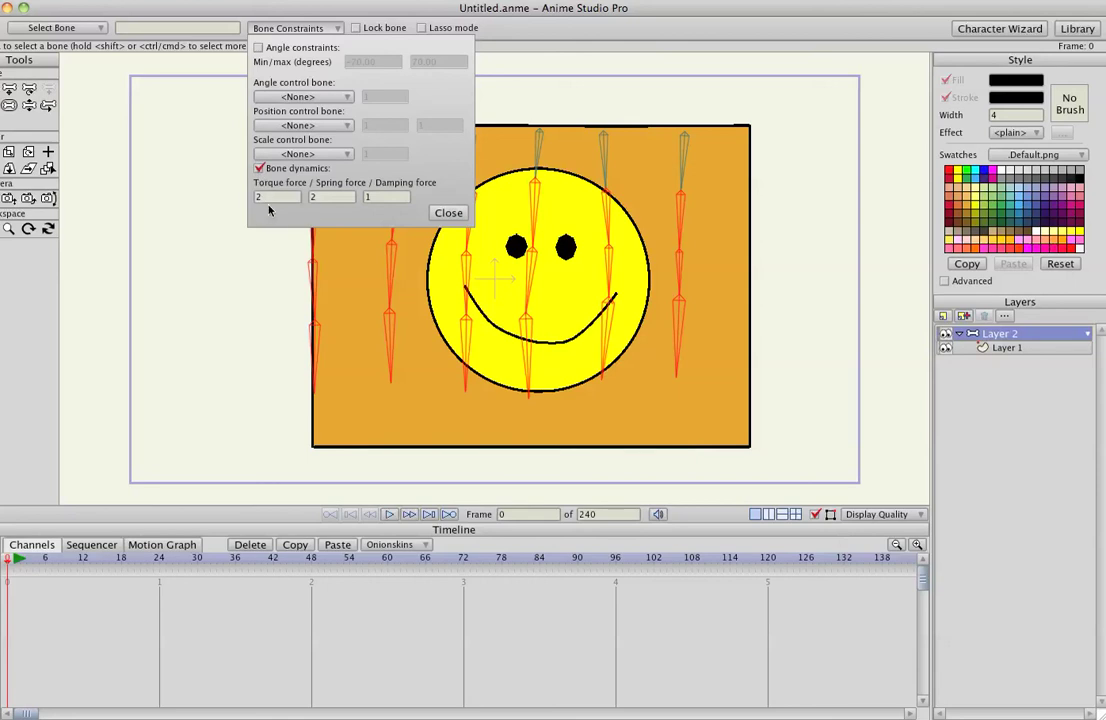
pyautogui.doubleClick(283, 201)
pyautogui.press('BackSpace')
pyautogui.doubleClick(329, 197)
pyautogui.write('1')
pyautogui.click(449, 214)
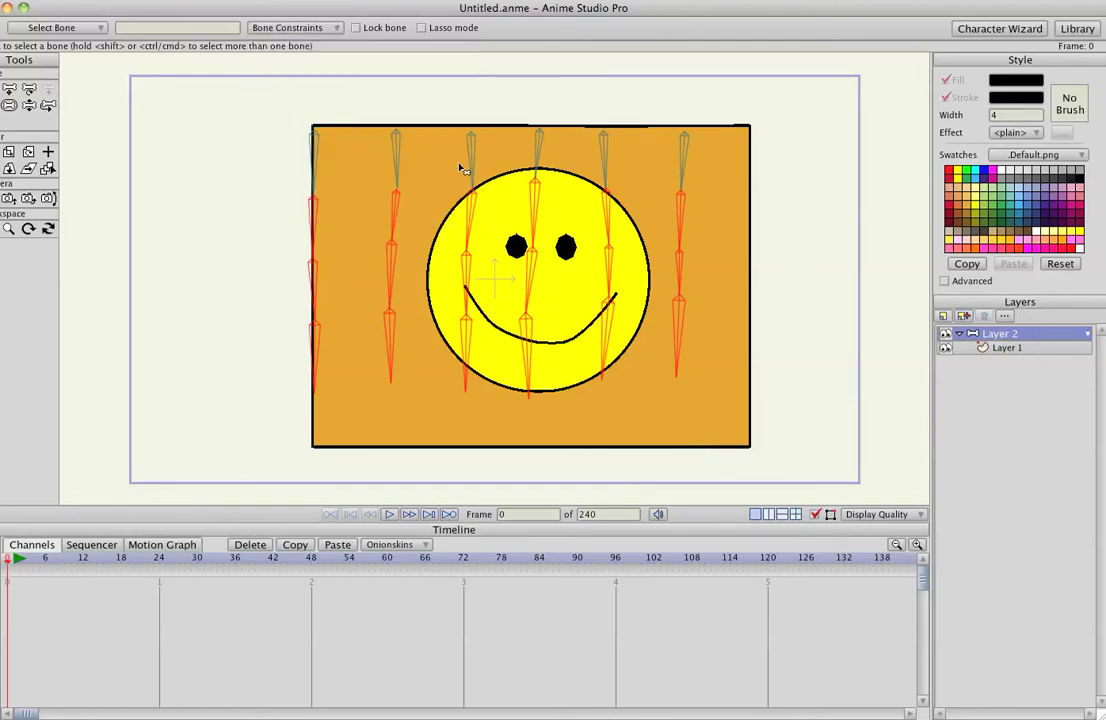
# Deselect all bones and draw a short horizontal control bone above the rectangle's top edge.
pyautogui.click(316, 108)
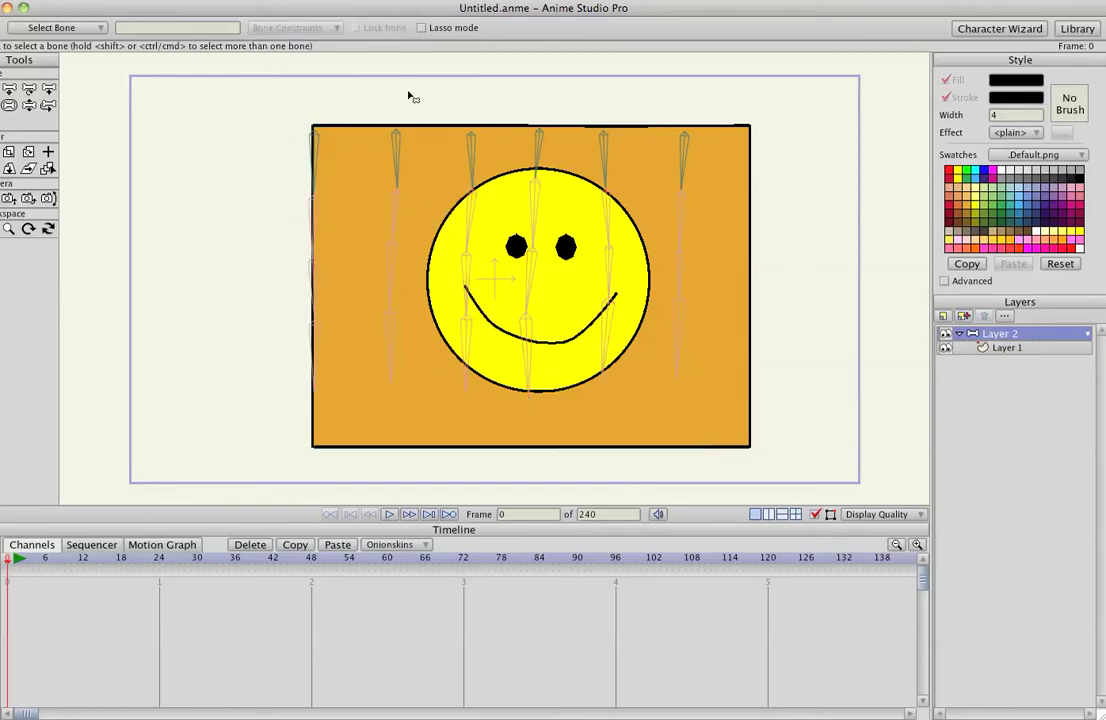
pyautogui.press('a')
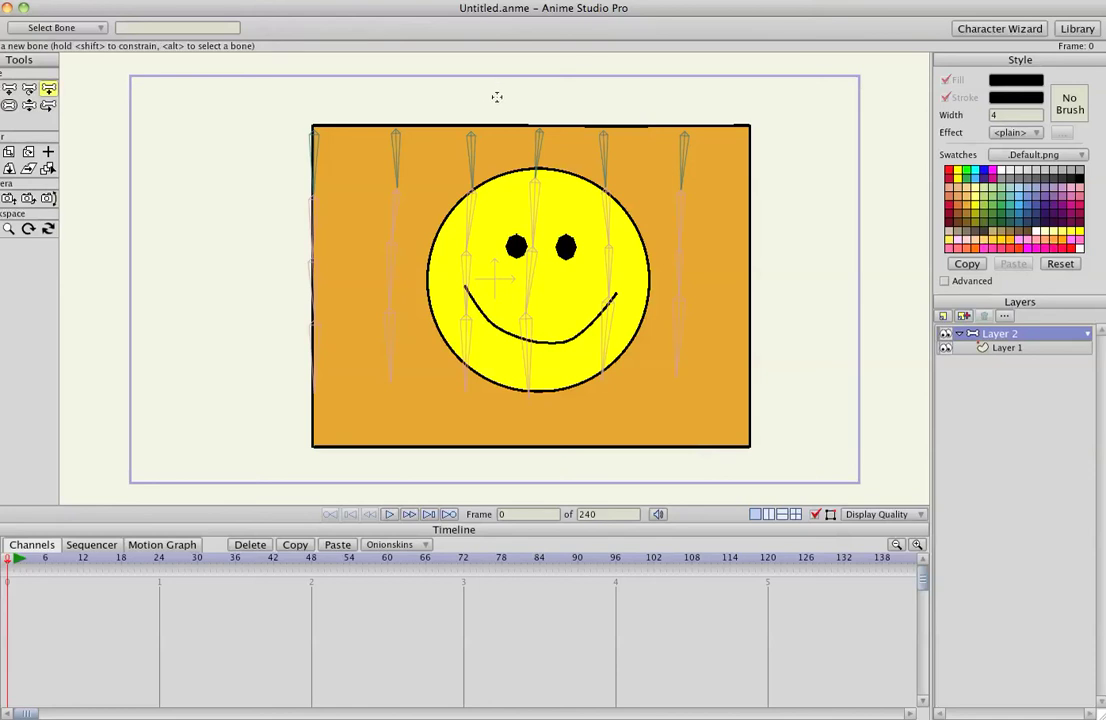
pyautogui.moveTo(497, 97); pyautogui.dragTo(596, 98)
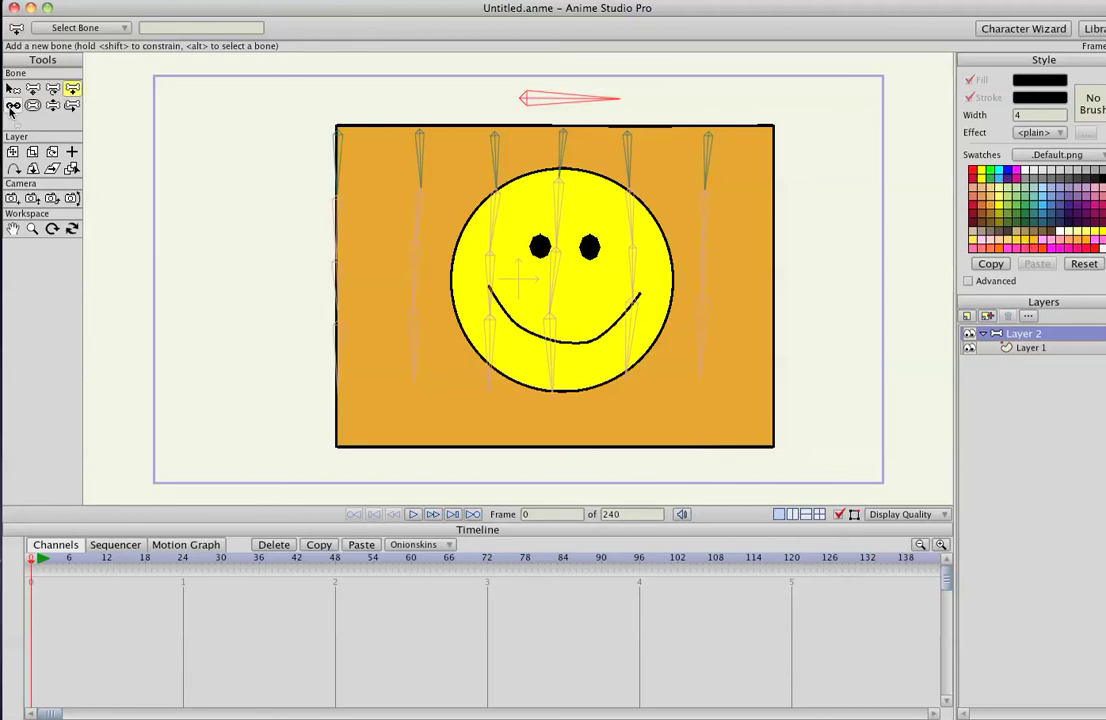
pyautogui.click(12, 106)
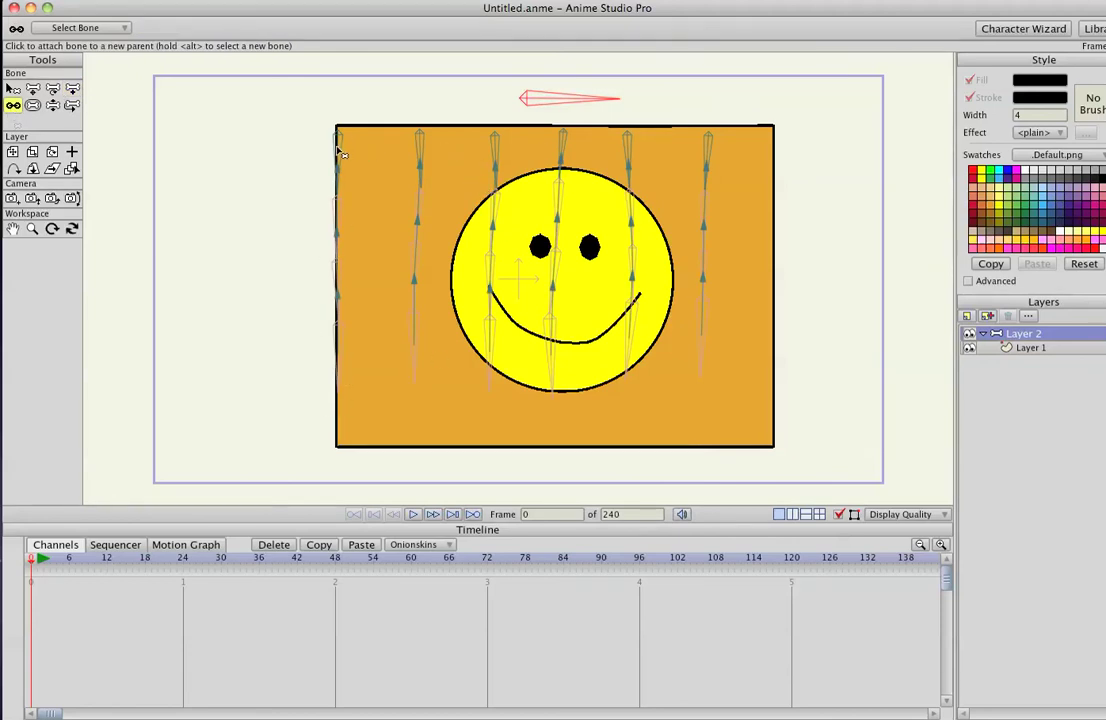
# Parent the top bones of the first, second and third chains to the control bone.
pyautogui.press('b')
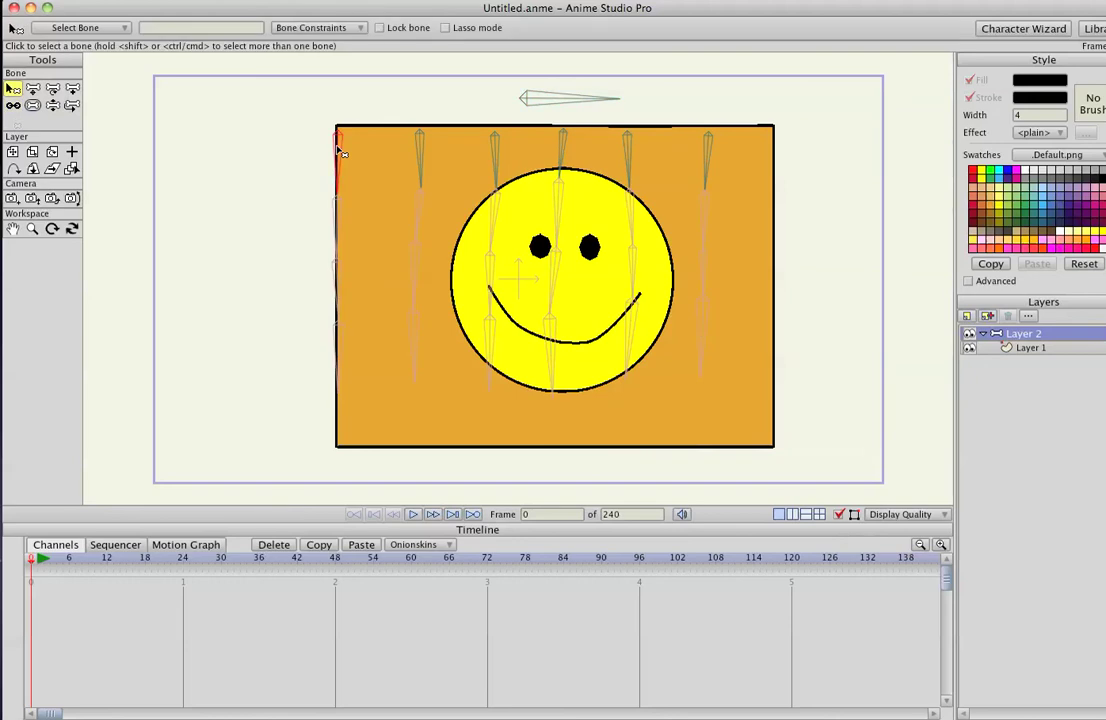
pyautogui.press('p')
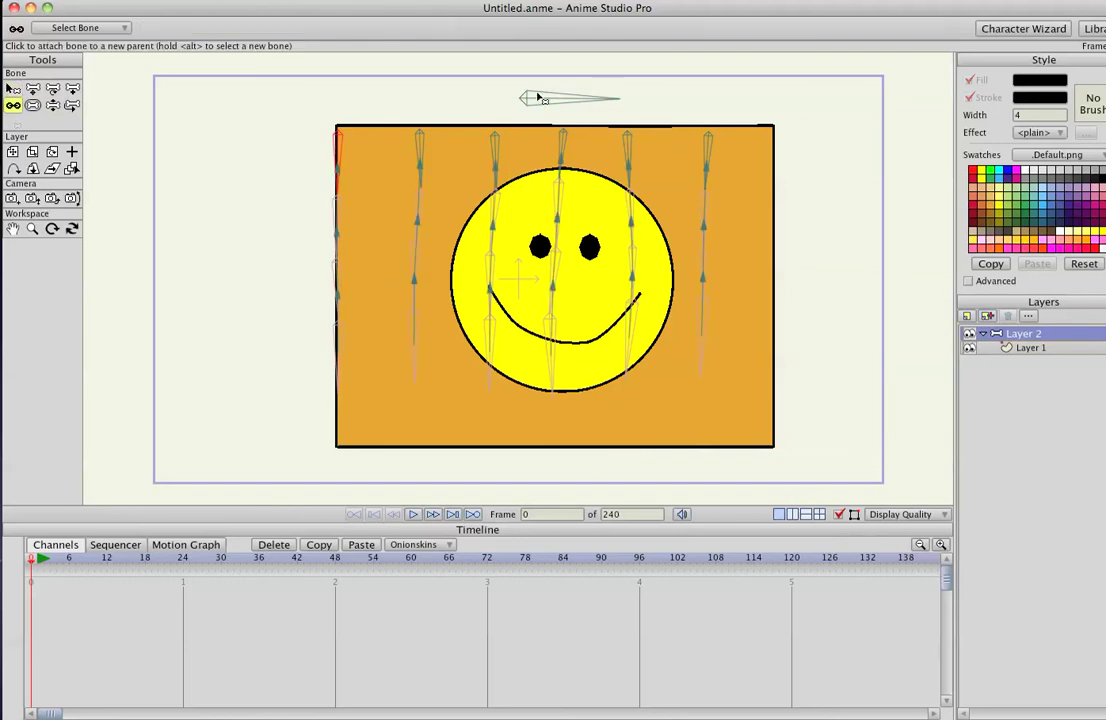
pyautogui.click(540, 100)
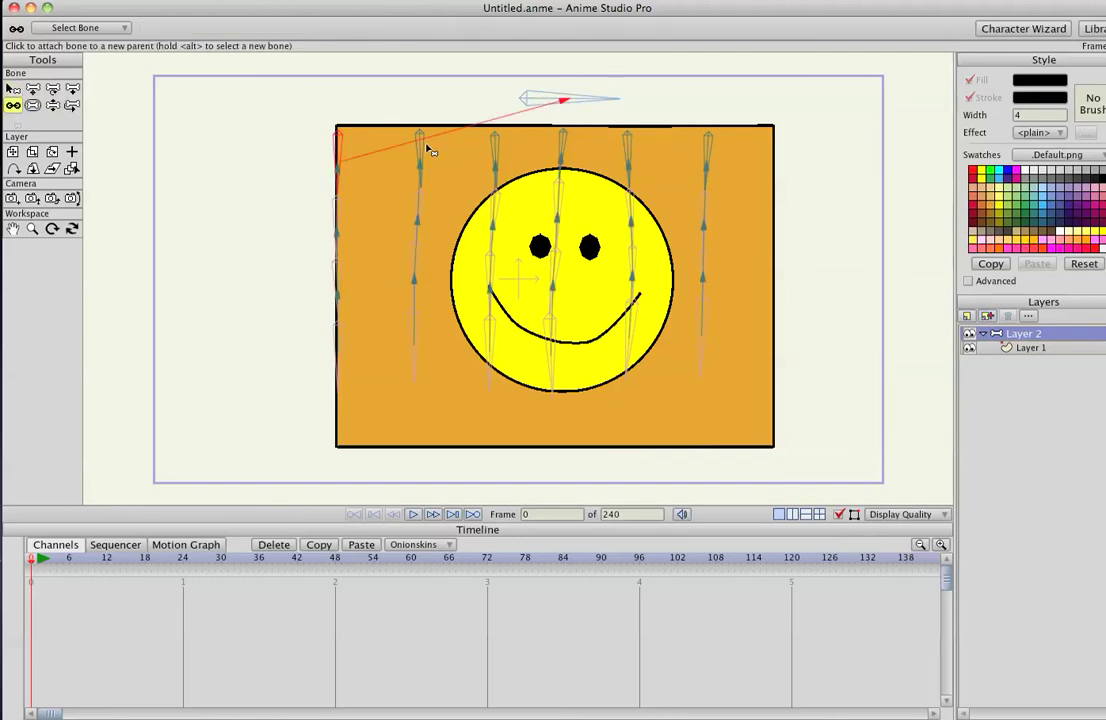
pyautogui.press('b')
pyautogui.click(420, 148)
pyautogui.press('p')
pyautogui.click(540, 100)
pyautogui.press('b')
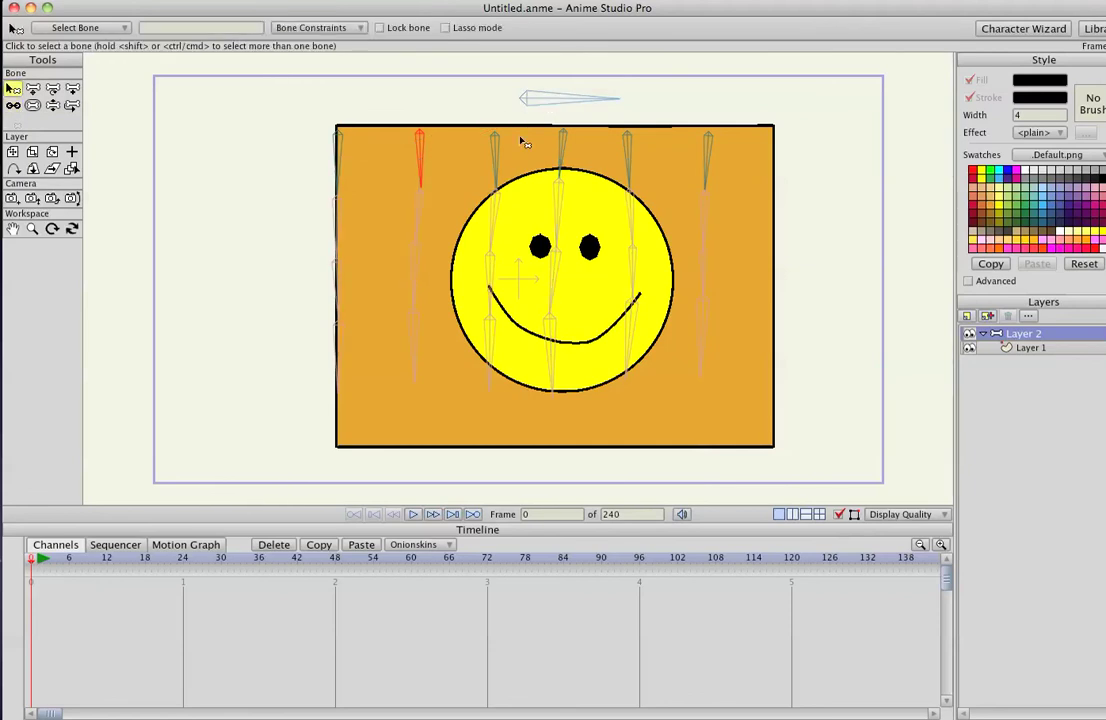
pyautogui.click(494, 150)
pyautogui.press('p')
pyautogui.click(545, 99)
# Parent the top bones of the fourth, fifth and sixth chains to the control bone.
pyautogui.press('b')
pyautogui.click(563, 147)
pyautogui.press('p')
pyautogui.click(563, 100)
pyautogui.press('b')
pyautogui.click(627, 150)
pyautogui.press('p')
pyautogui.click(563, 99)
pyautogui.press('b')
pyautogui.click(708, 148)
pyautogui.press('p')
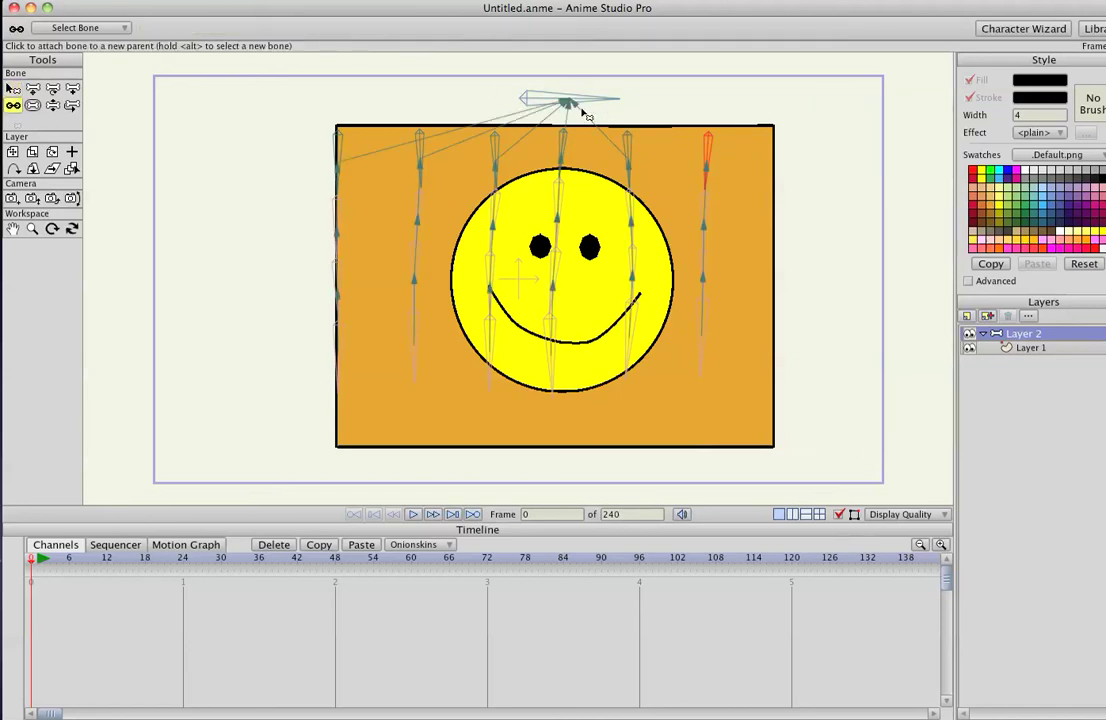
pyautogui.click(566, 101)
# At frame 1, move the control bone left and shorten it to narrow the rectangle.
pyautogui.click(35, 563)
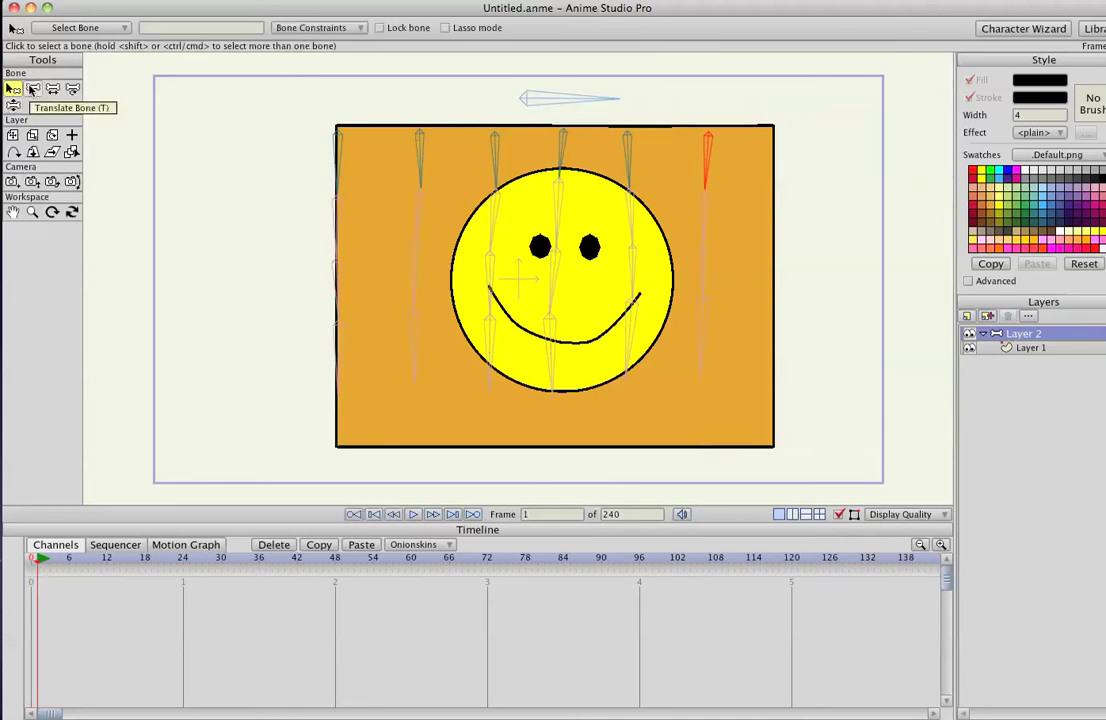
pyautogui.click(33, 90)
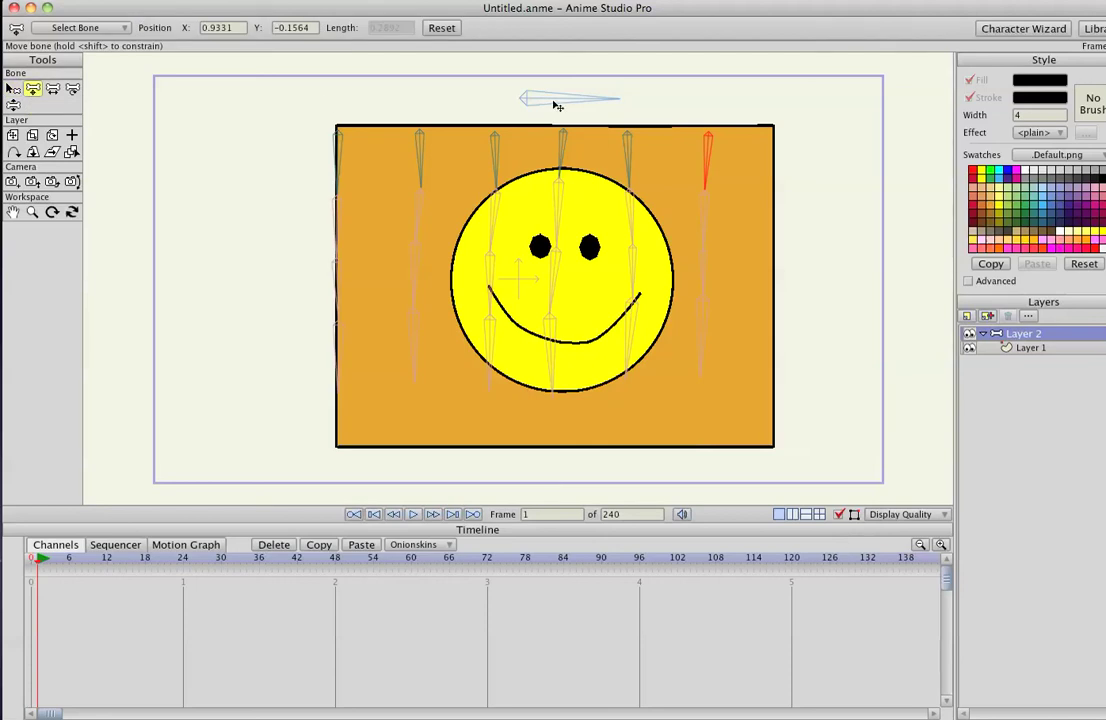
pyautogui.moveTo(557, 106); pyautogui.dragTo(389, 95)
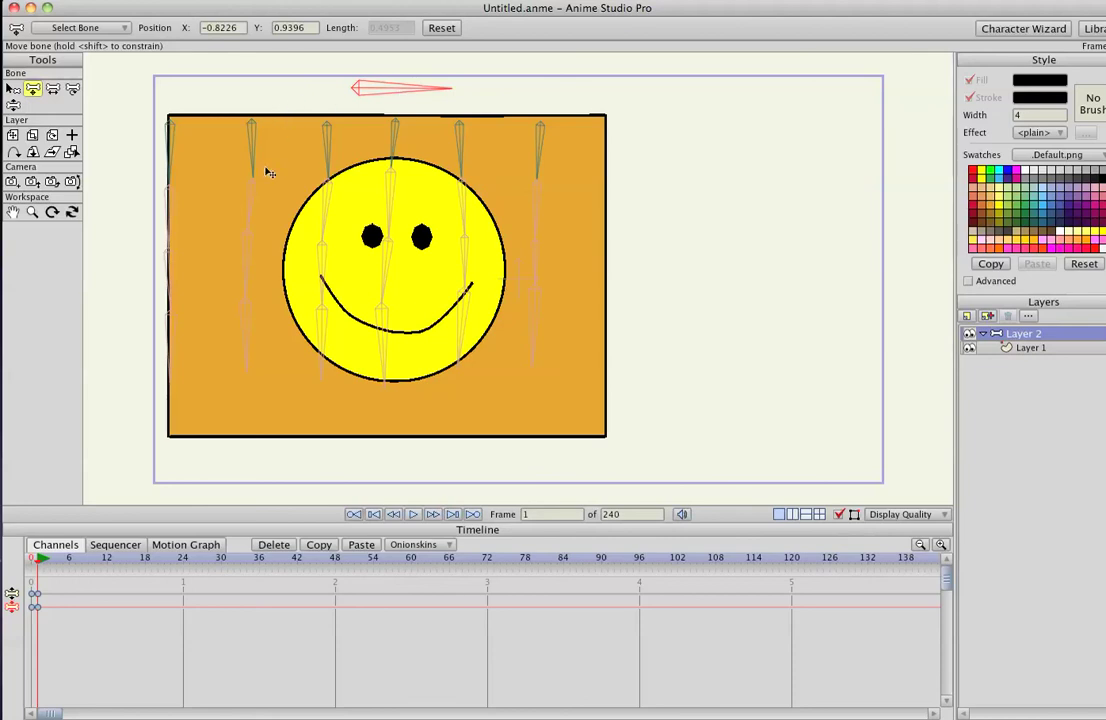
pyautogui.click(53, 89)
pyautogui.moveTo(400, 91); pyautogui.dragTo(328, 90)
pyautogui.click(33, 89)
# Keyframe the control bone moved right at frame 41 and back left at frame 72.
pyautogui.moveTo(202, 567); pyautogui.dragTo(291, 561)
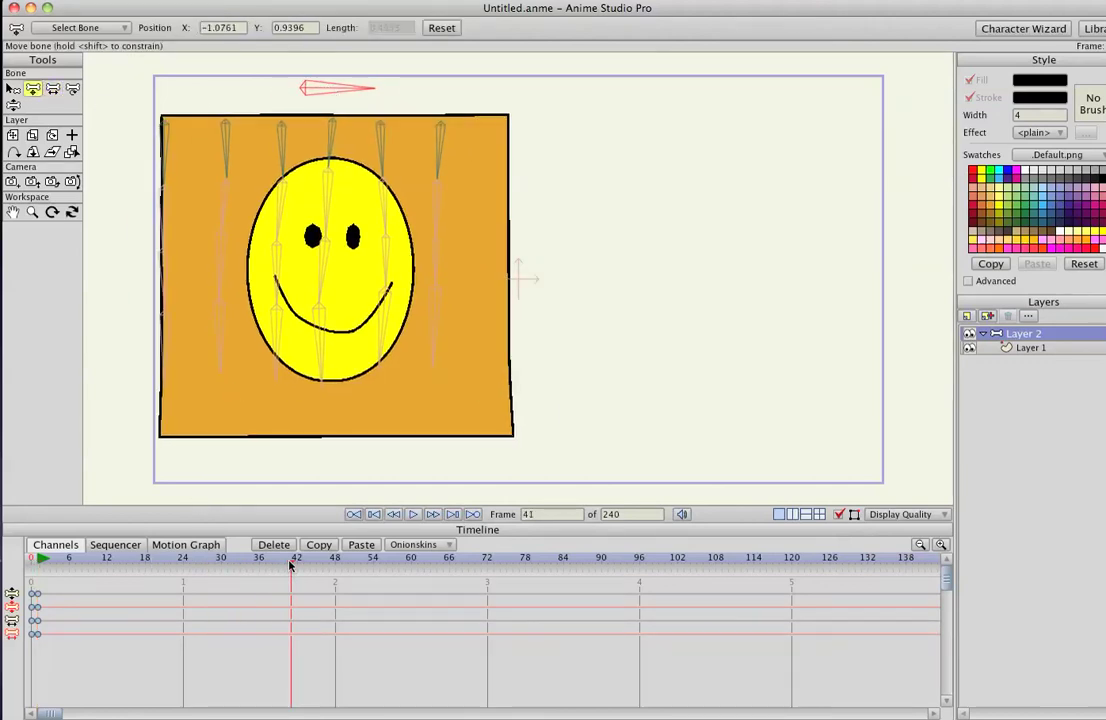
pyautogui.moveTo(316, 89); pyautogui.dragTo(668, 103)
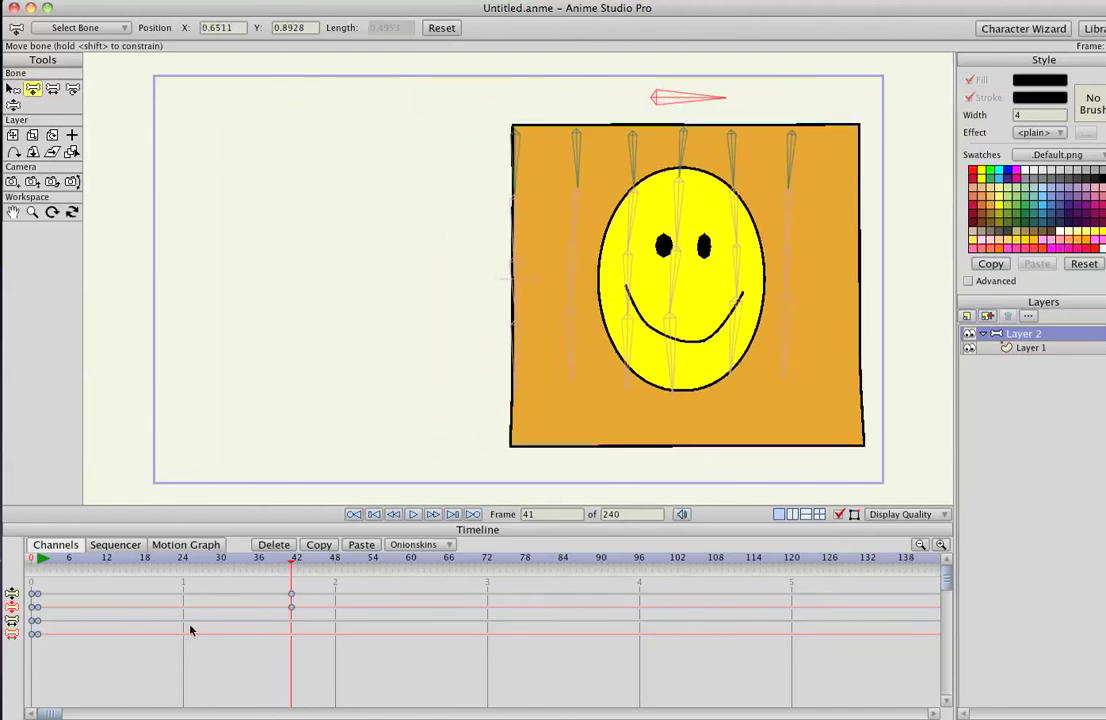
pyautogui.moveTo(338, 566); pyautogui.dragTo(486, 565)
pyautogui.moveTo(655, 98); pyautogui.dragTo(346, 104)
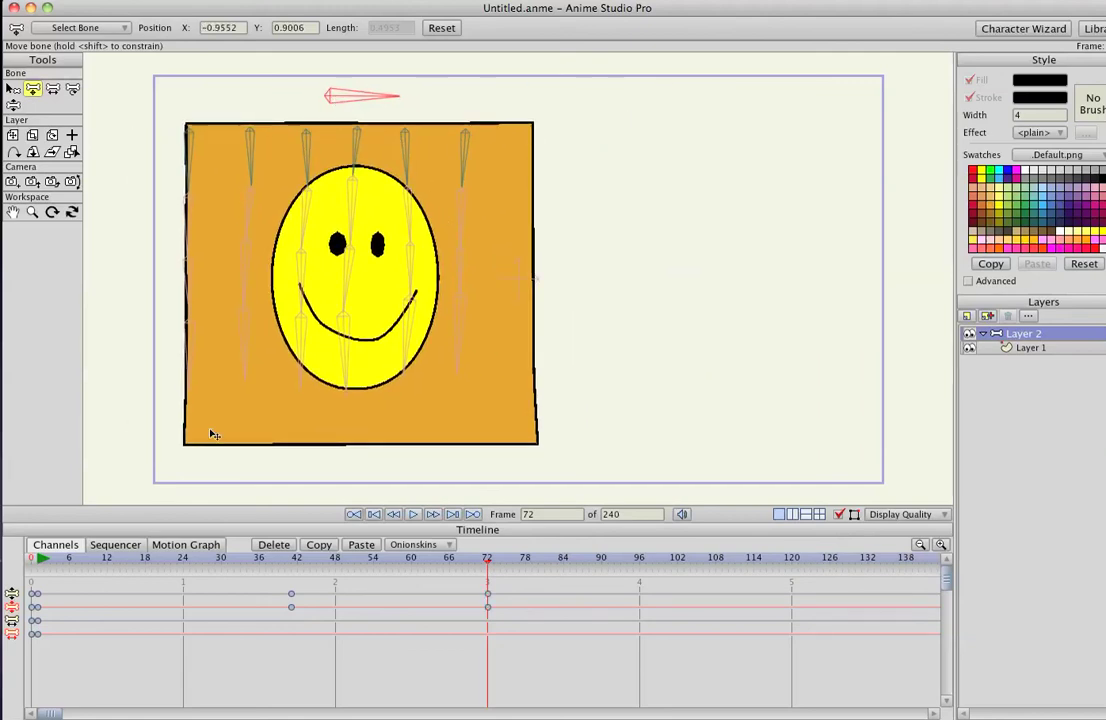
# Play the animation from frame 0 to watch the rectangle flap like cloth, then scroll the timeline back to the start.
pyautogui.click(35, 558)
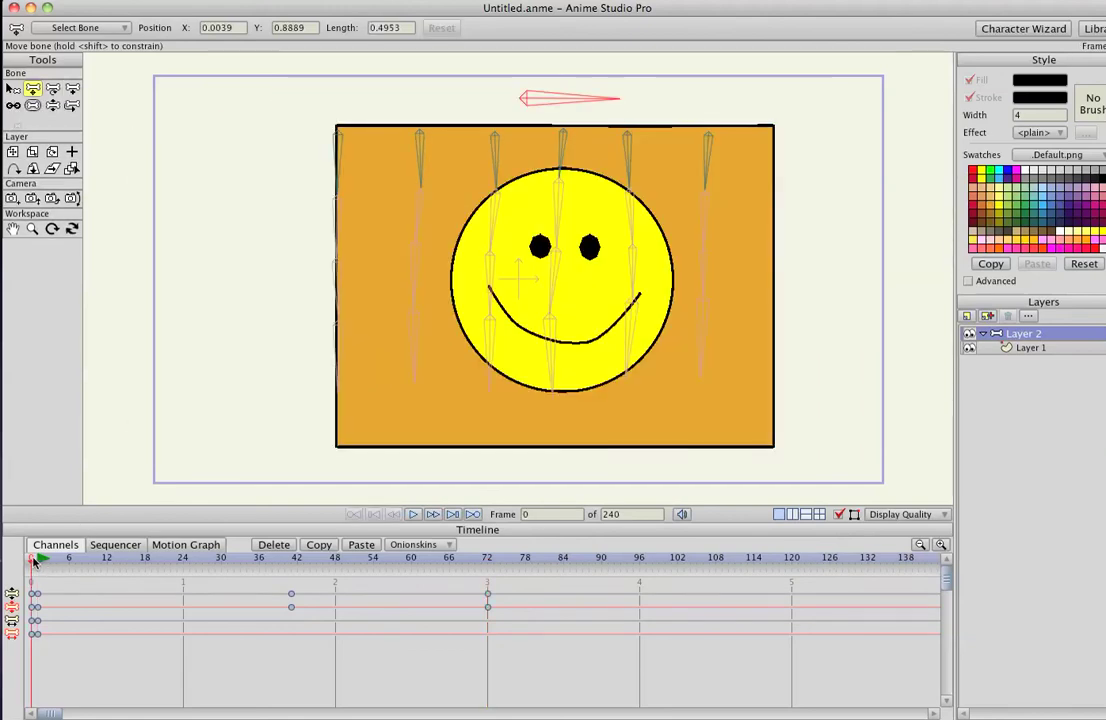
pyautogui.press('space')
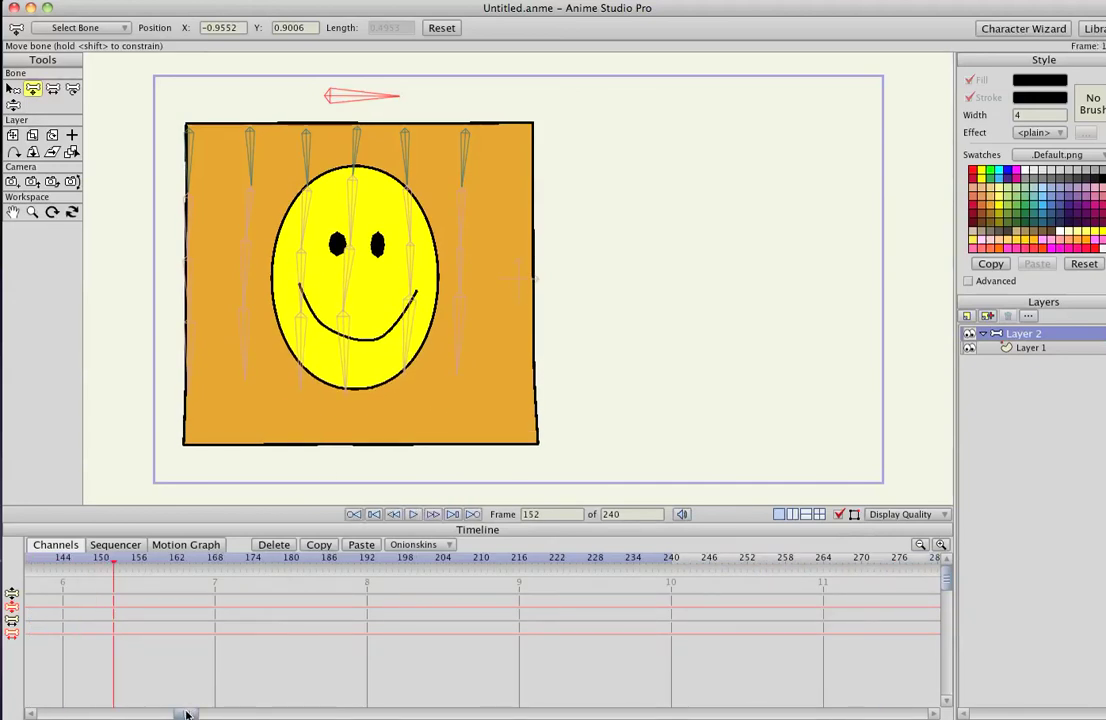
pyautogui.hscroll(-5, 165, 615)
pyautogui.hscroll(-5, 480, 615)
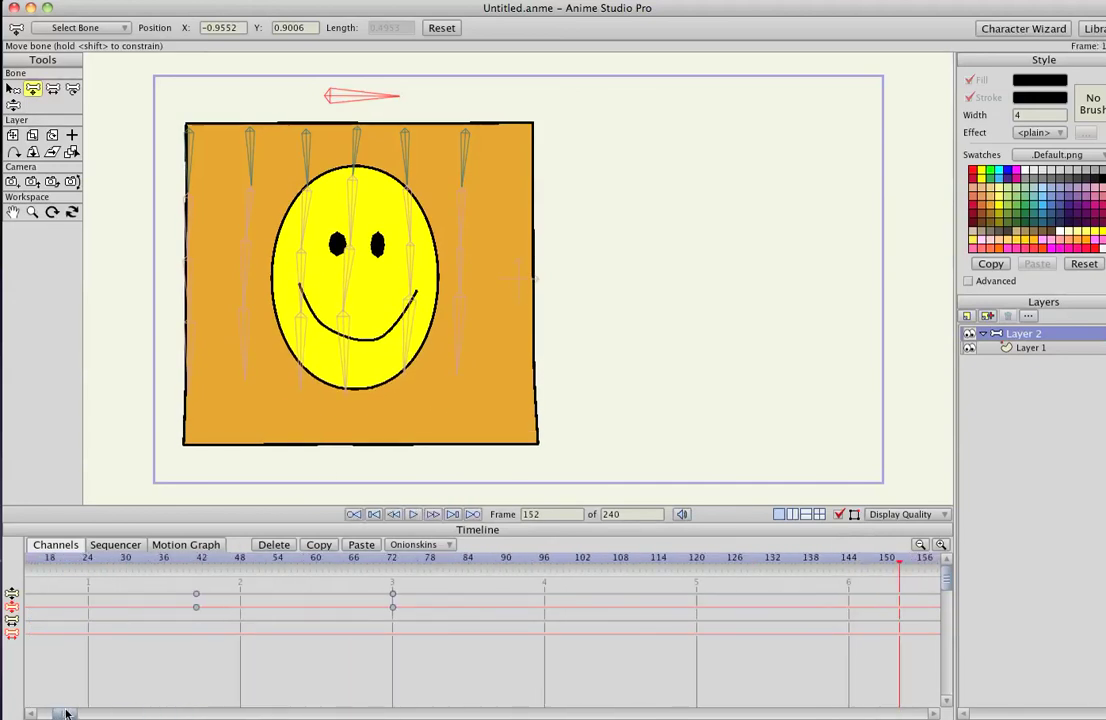
pyautogui.hscroll(-2, 66, 713)
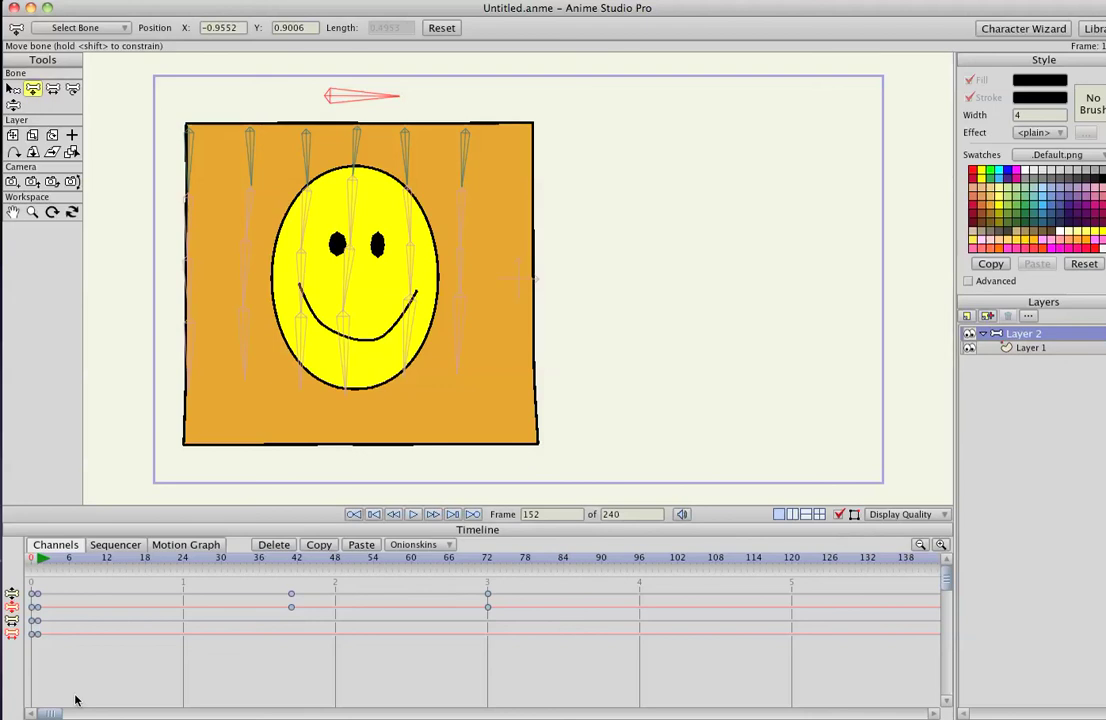